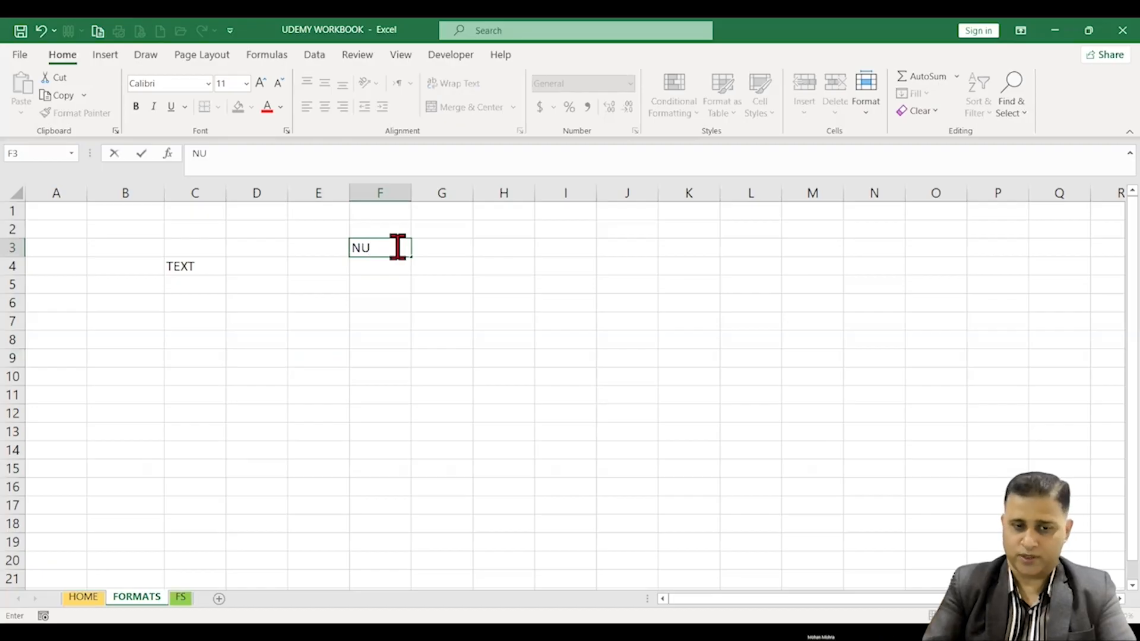
Complete the heading in cell F3 as NUMERICAL FORMAT
{"action": "type", "text": "MERICAL "}
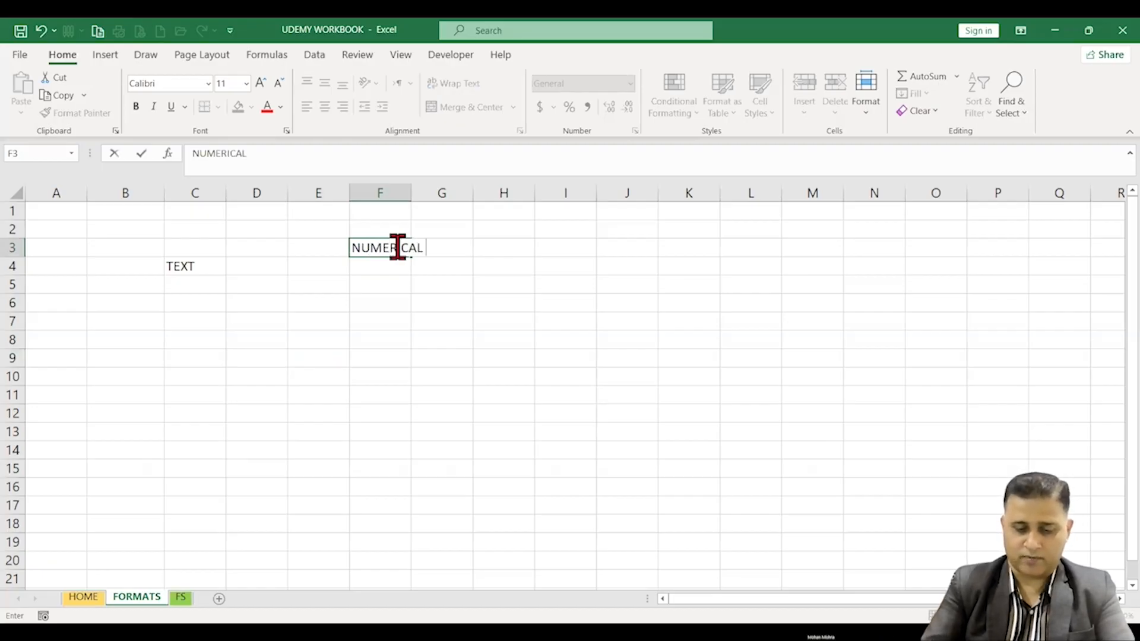
{"action": "type", "text": "FORMAT"}
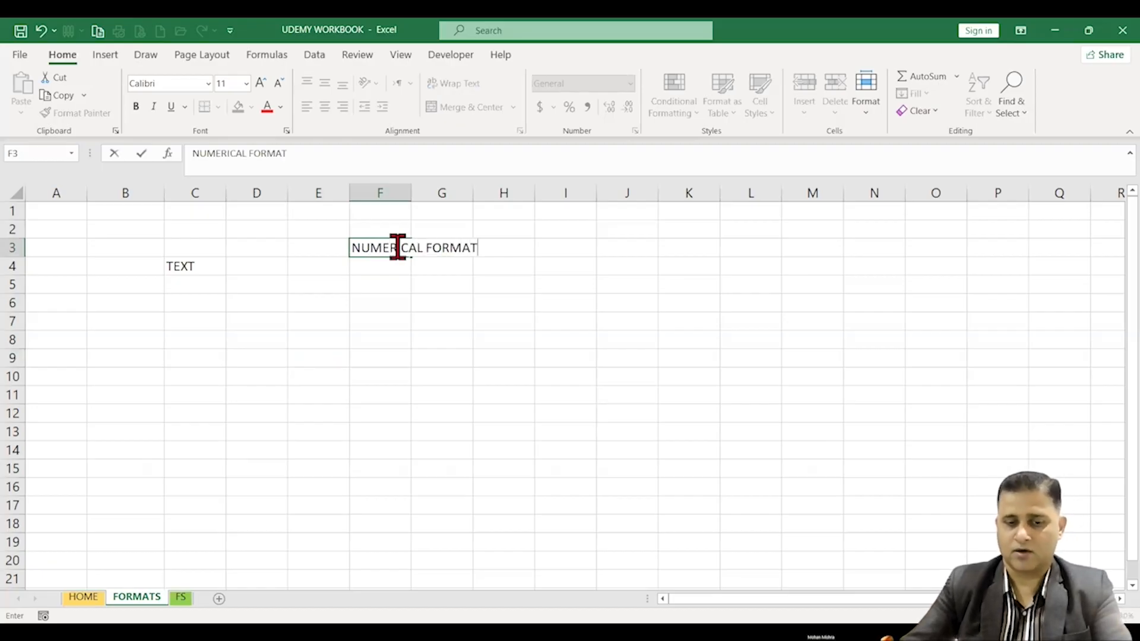
{"action": "left_click", "coordinate": [338, 451]}
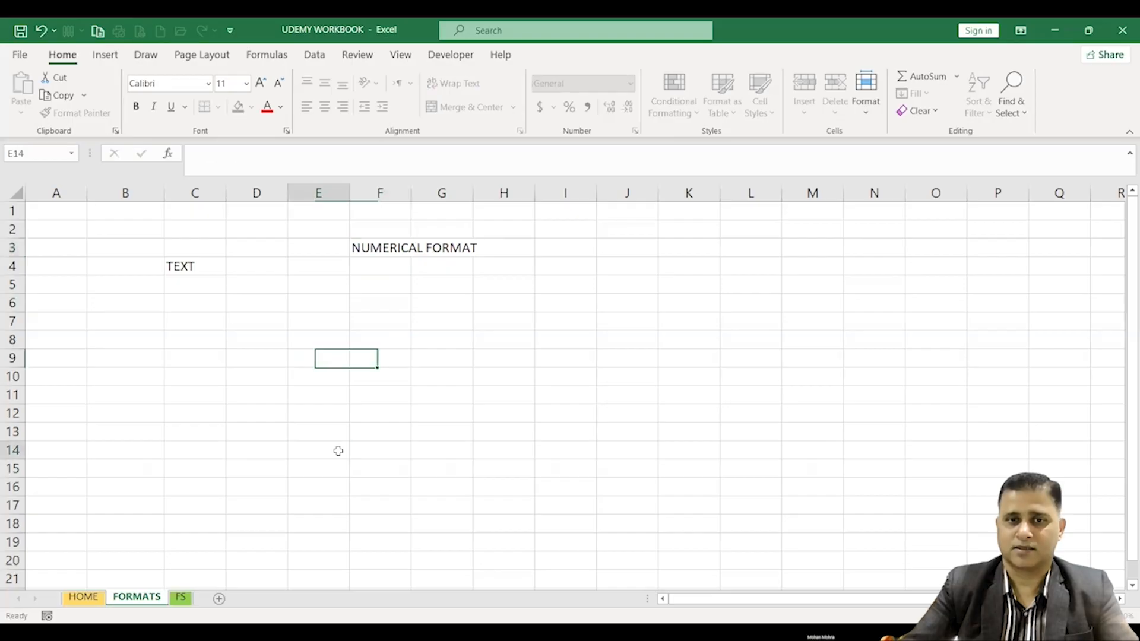
Enter EMPLOYEE in cell C6 below the TEXT heading and widen column C to fit it
{"action": "left_click", "coordinate": [191, 303]}
{"action": "type", "text": "EMPL"}
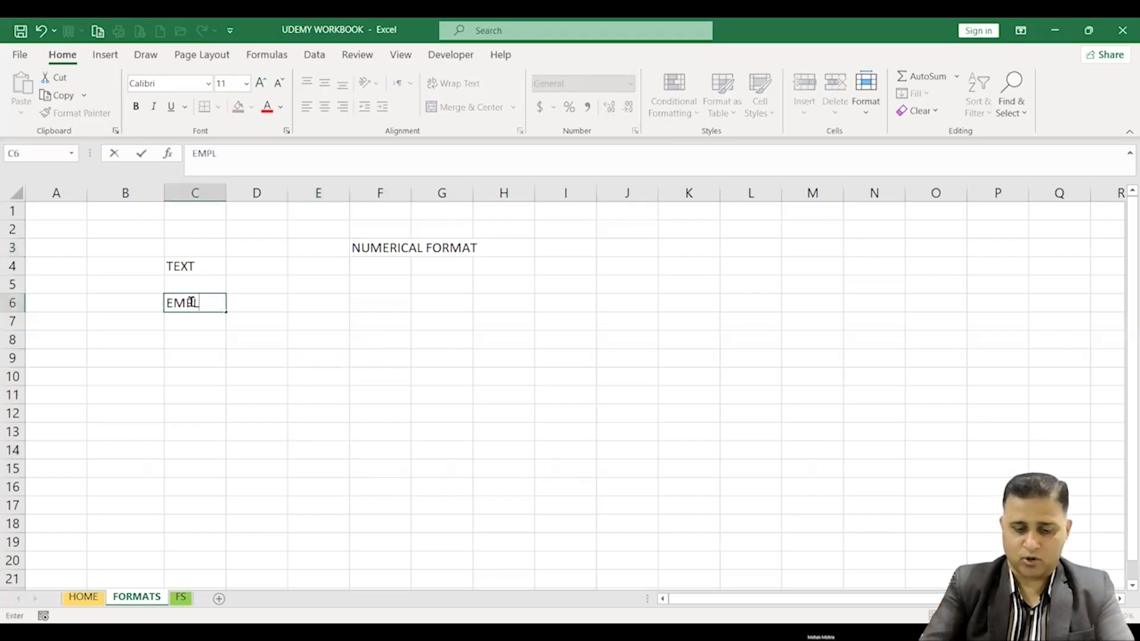
{"action": "type", "text": "OYEE"}
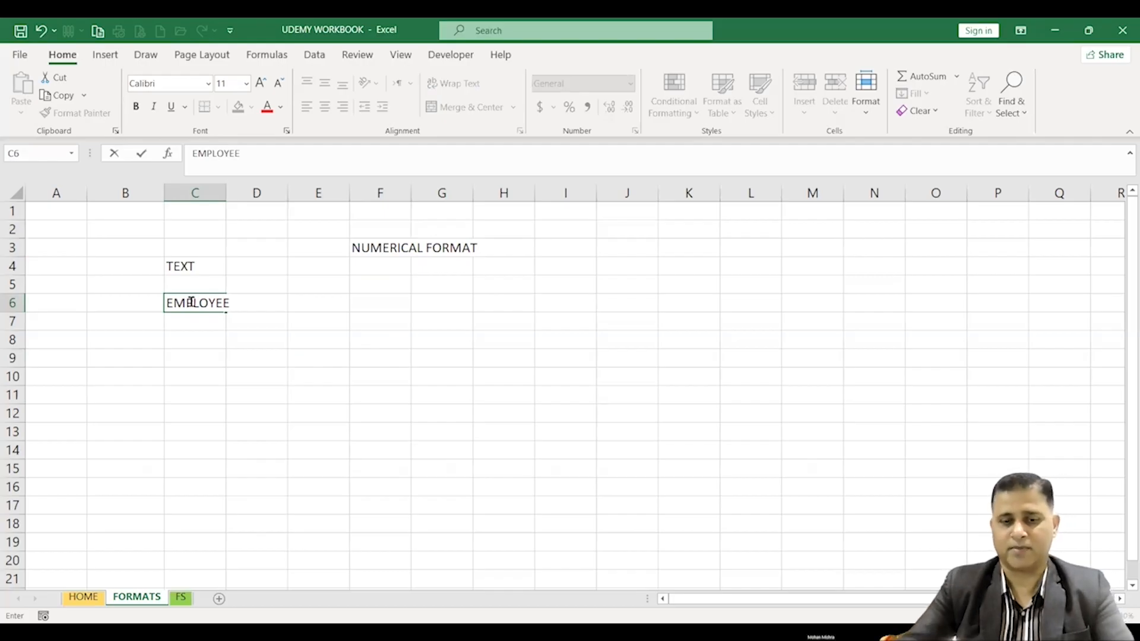
{"action": "left_click", "coordinate": [230, 389]}
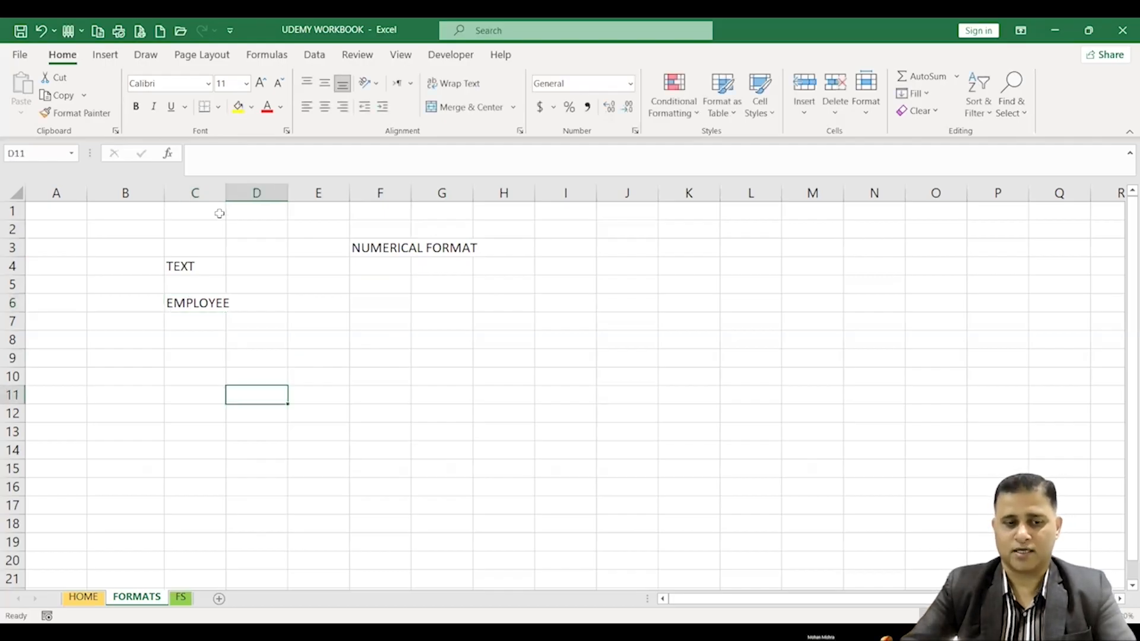
{"action": "left_click", "coordinate": [221, 332]}
Add the text entries PRODUCT in cell C7 and PEN in cell C8
{"action": "left_click", "coordinate": [220, 320]}
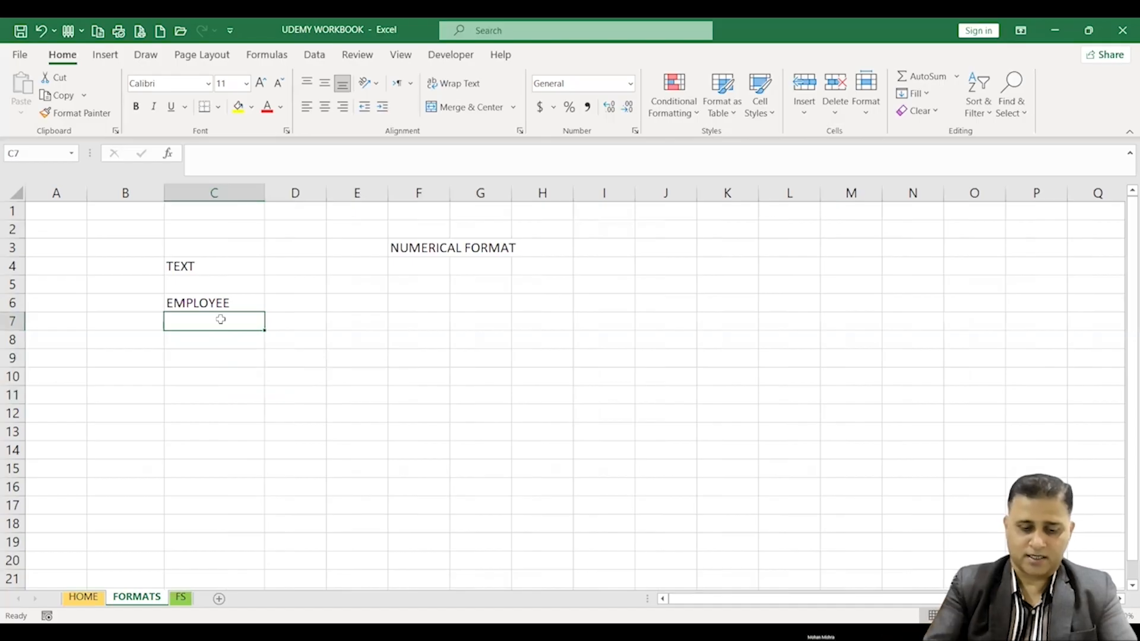
{"action": "type", "text": "PRODUCT"}
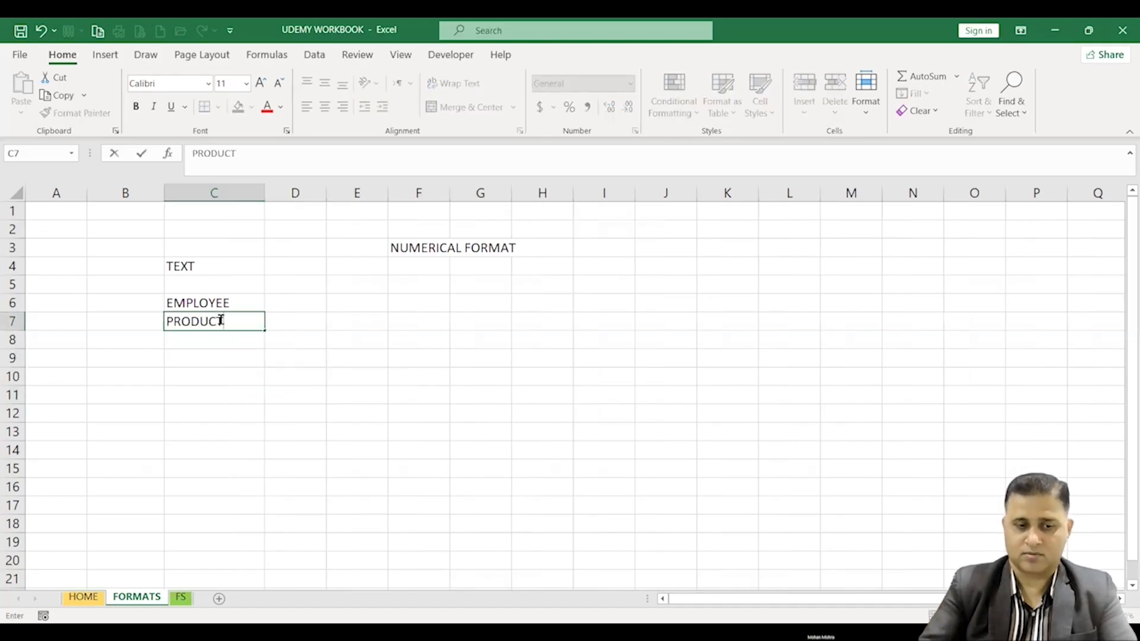
{"action": "left_click", "coordinate": [194, 339]}
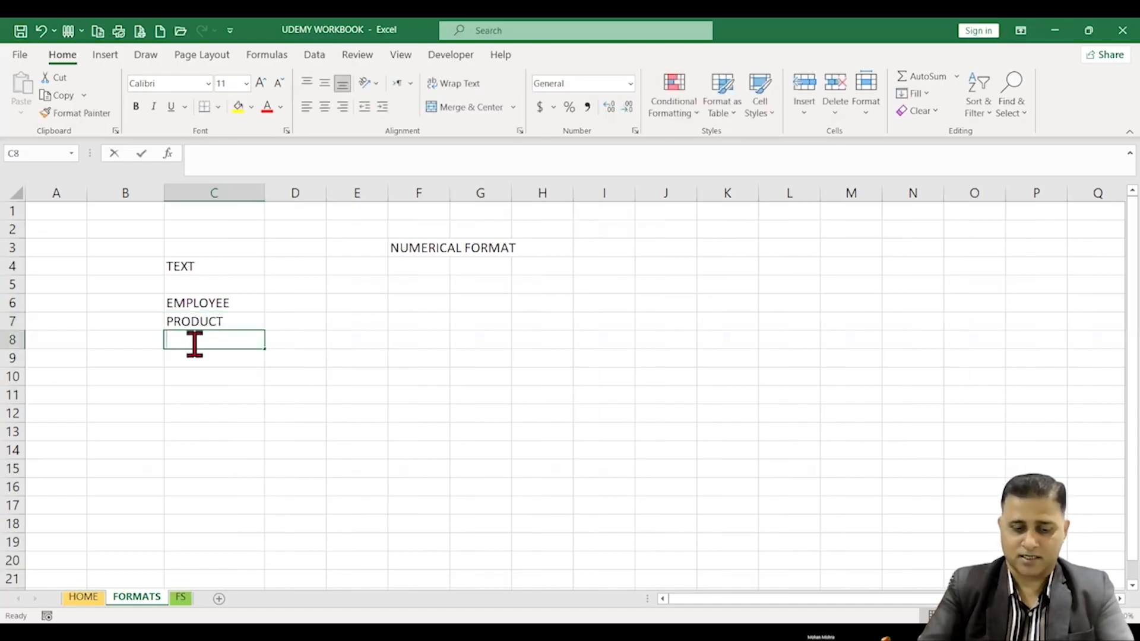
{"action": "type", "text": "PEN"}
{"action": "key", "text": "Return"}
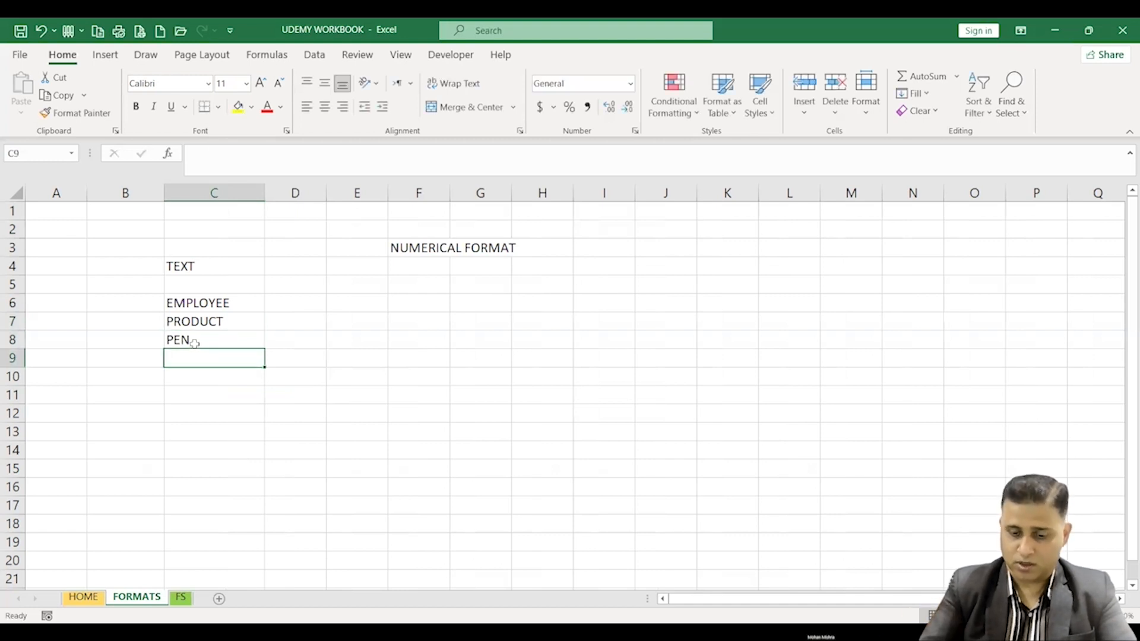
Add the place names LONDON, INDIA and DUBAI in cells C9, C10 and C11
{"action": "type", "text": "LONDON"}
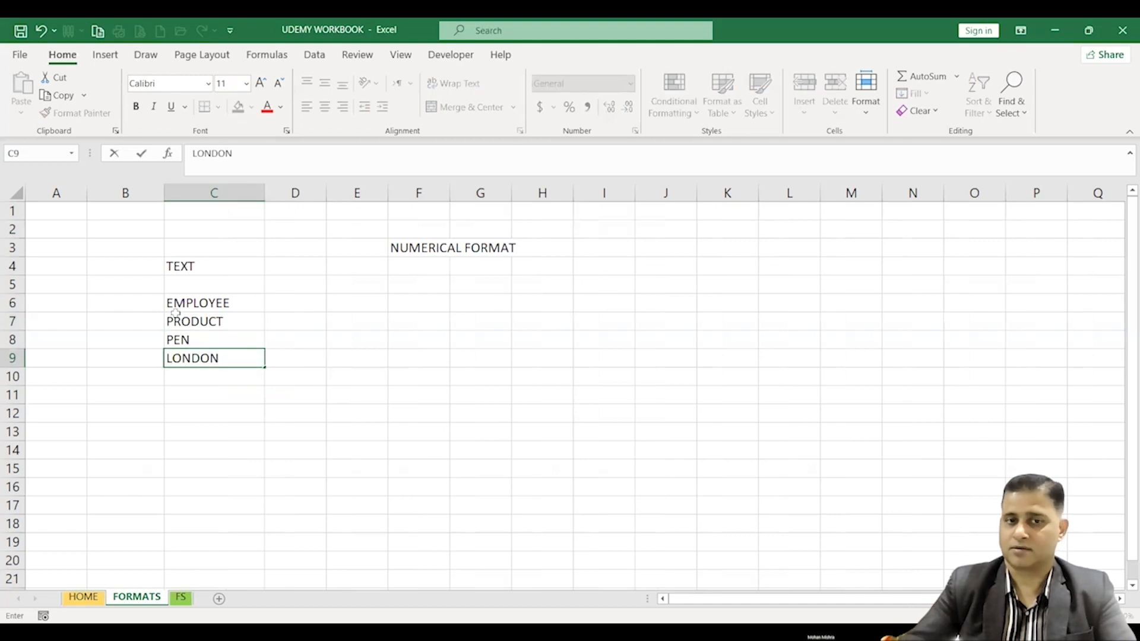
{"action": "left_click", "coordinate": [217, 383]}
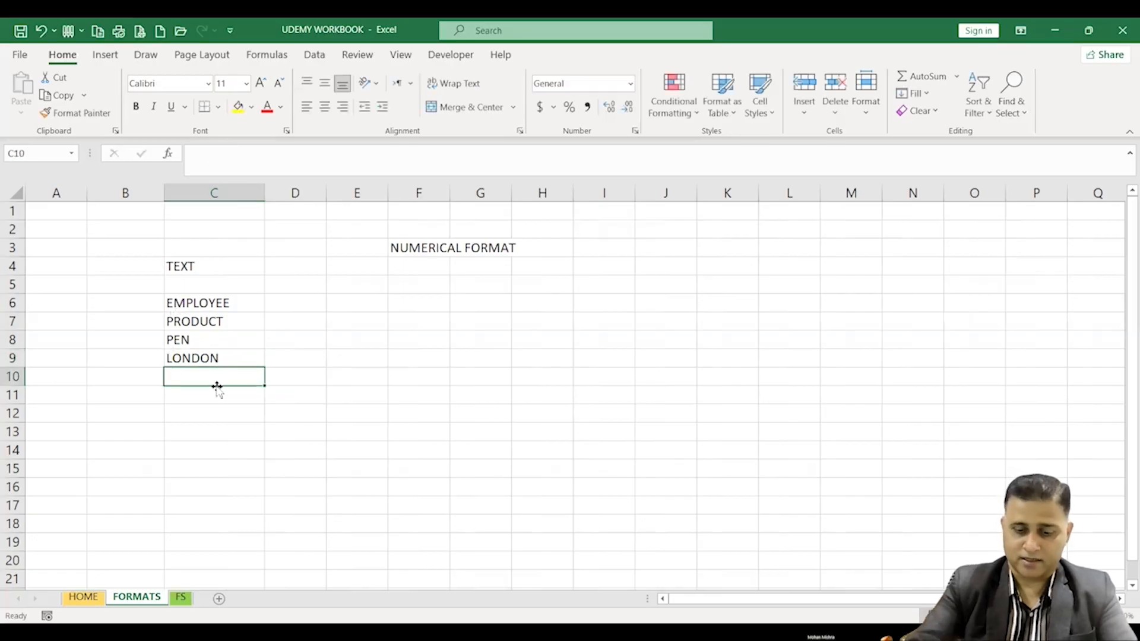
{"action": "type", "text": "INDIA"}
{"action": "left_click", "coordinate": [203, 394]}
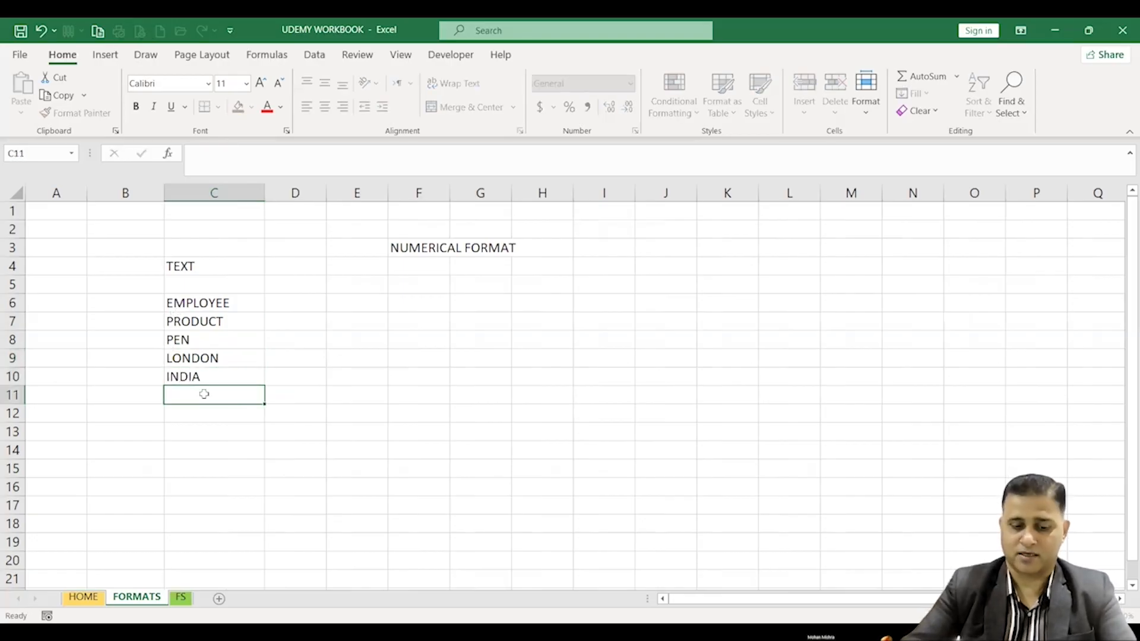
{"action": "type", "text": "DUABI"}
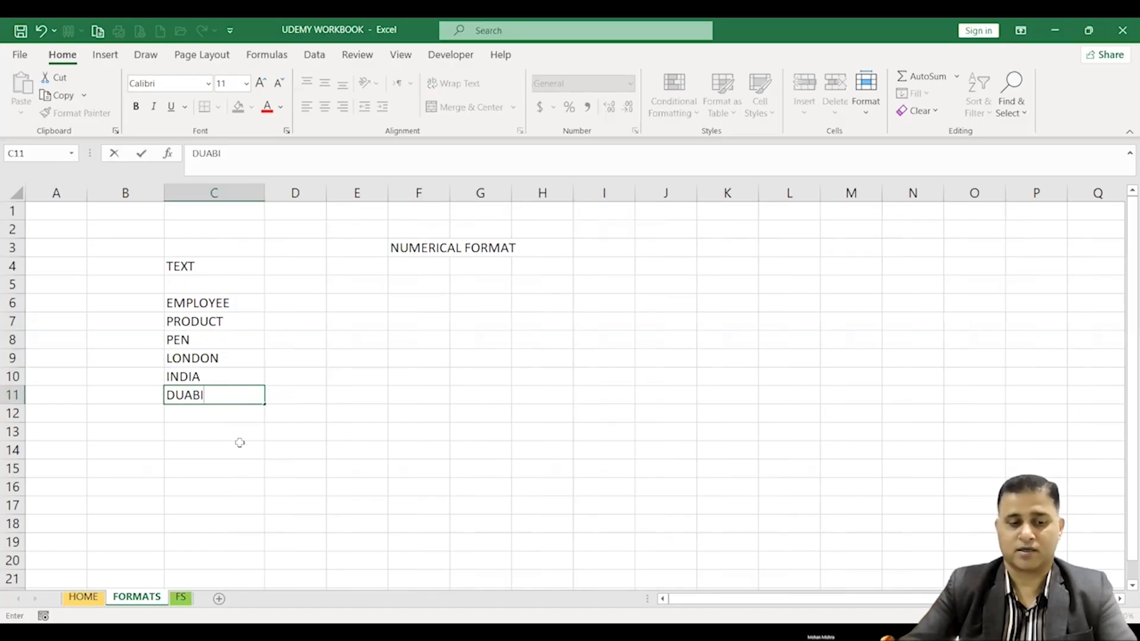
{"action": "key", "text": "BackSpace"}
{"action": "key", "text": "BackSpace"}
{"action": "key", "text": "BackSpace"}
{"action": "type", "text": "BAI"}
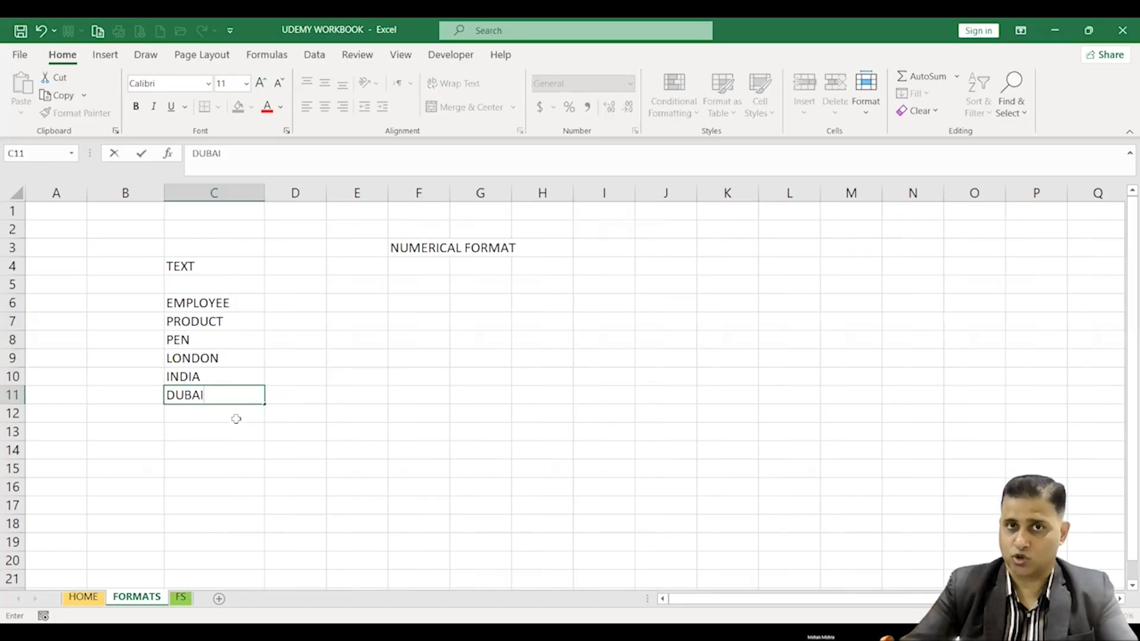
{"action": "left_click", "coordinate": [235, 417]}
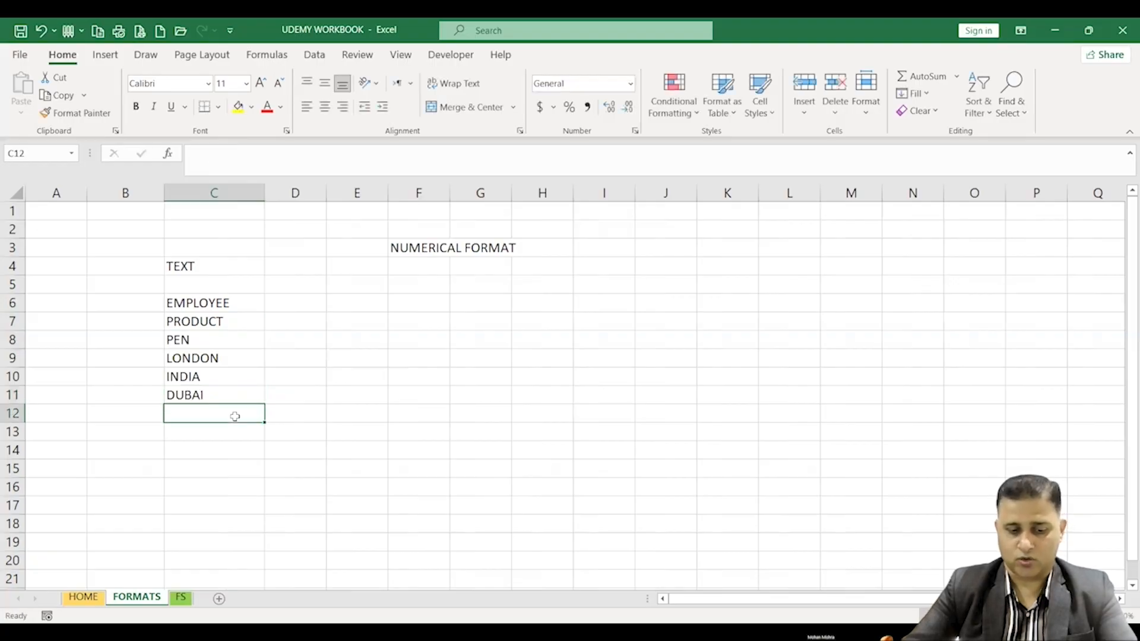
Add the mixed letter-and-number entries A12 in cell C12 and 123AA in cell C13
{"action": "type", "text": "A12"}
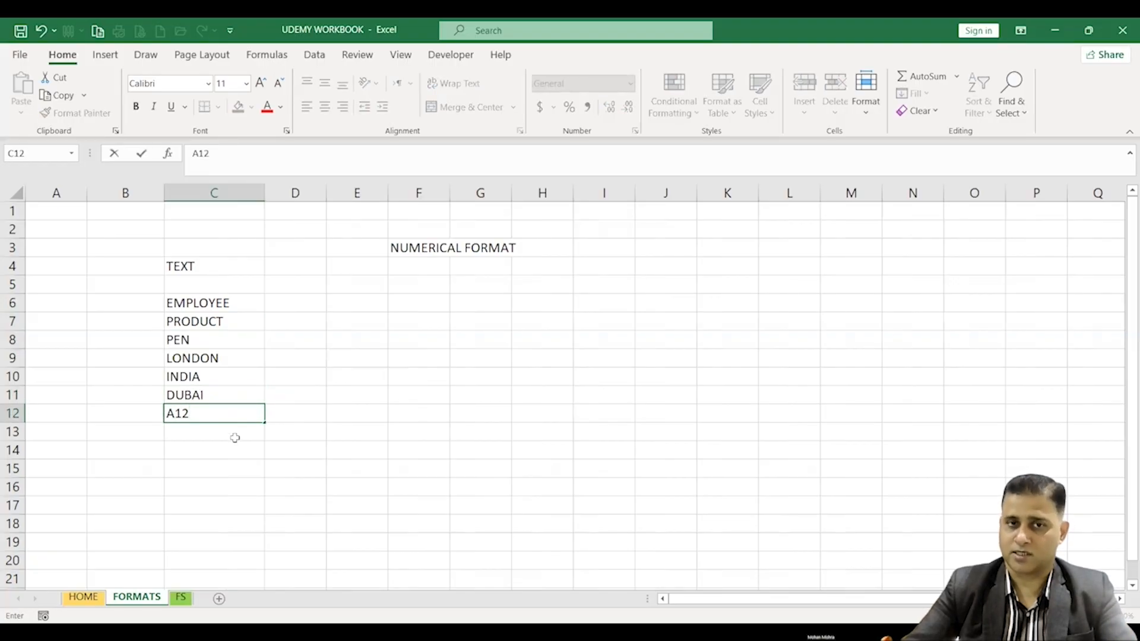
{"action": "left_click", "coordinate": [235, 437]}
{"action": "type", "text": "123"}
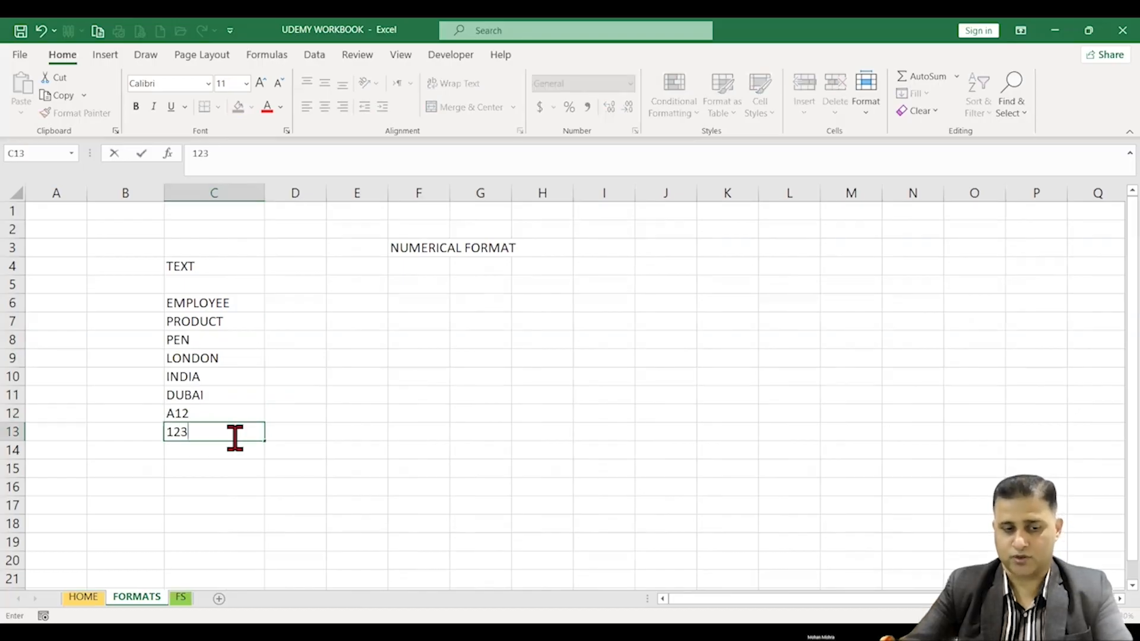
{"action": "type", "text": "AA"}
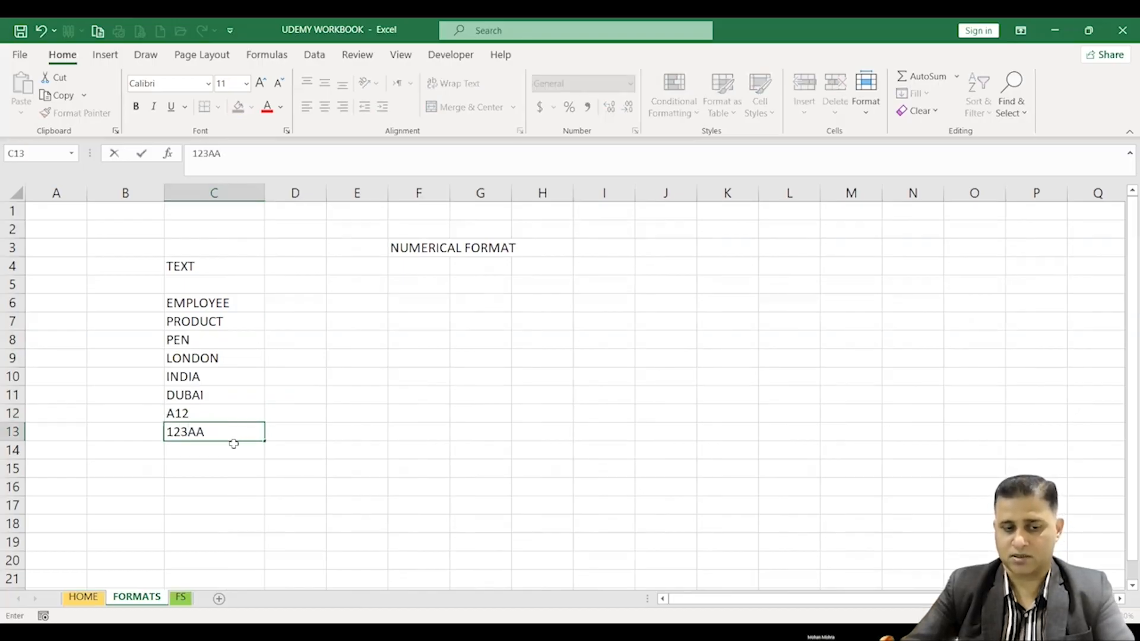
{"action": "left_click", "coordinate": [233, 453]}
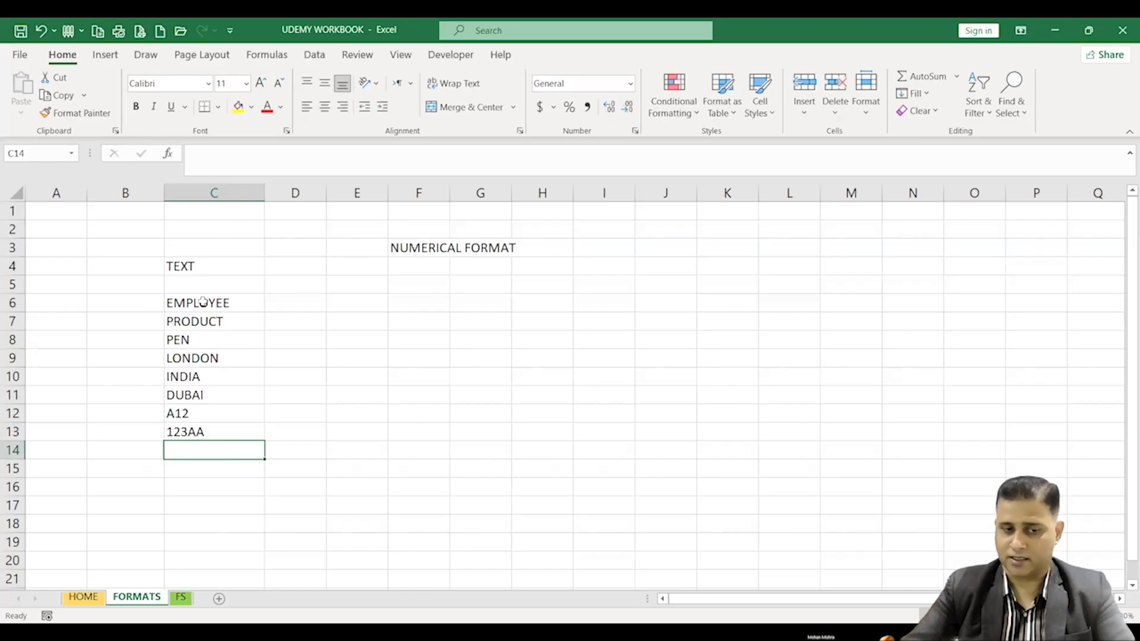
Widen column C slightly and highlight the text entries in C6:C13
{"action": "left_click_drag", "start_coordinate": [203, 300], "coordinate": [205, 362]}
{"action": "left_click_drag", "start_coordinate": [204, 413], "coordinate": [206, 431]}
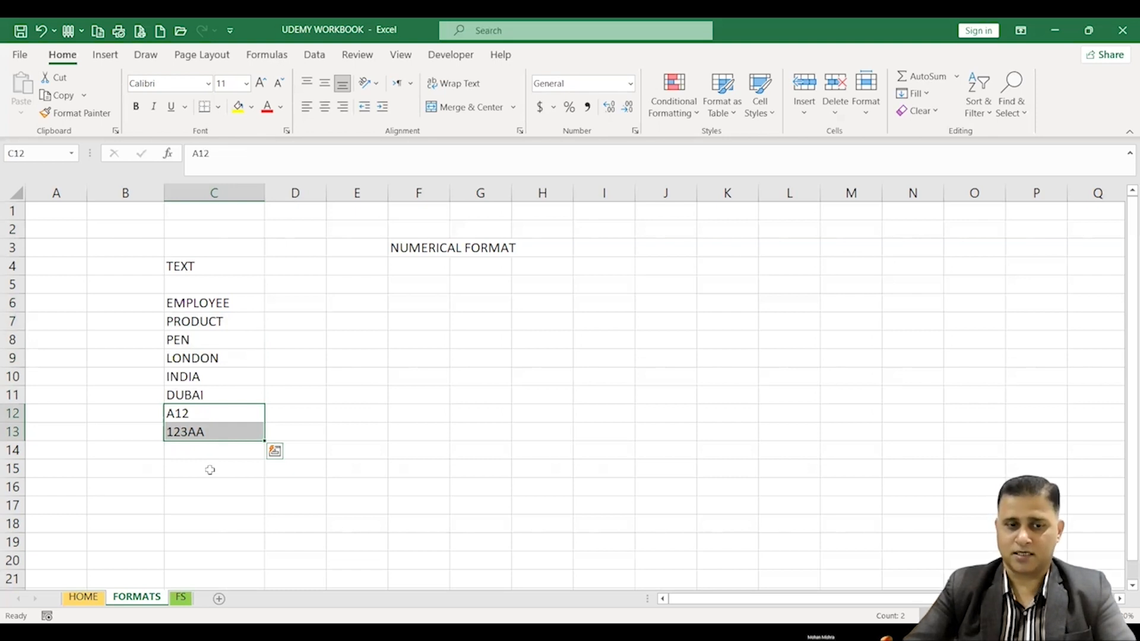
{"action": "left_click_drag", "start_coordinate": [267, 193], "coordinate": [279, 193]}
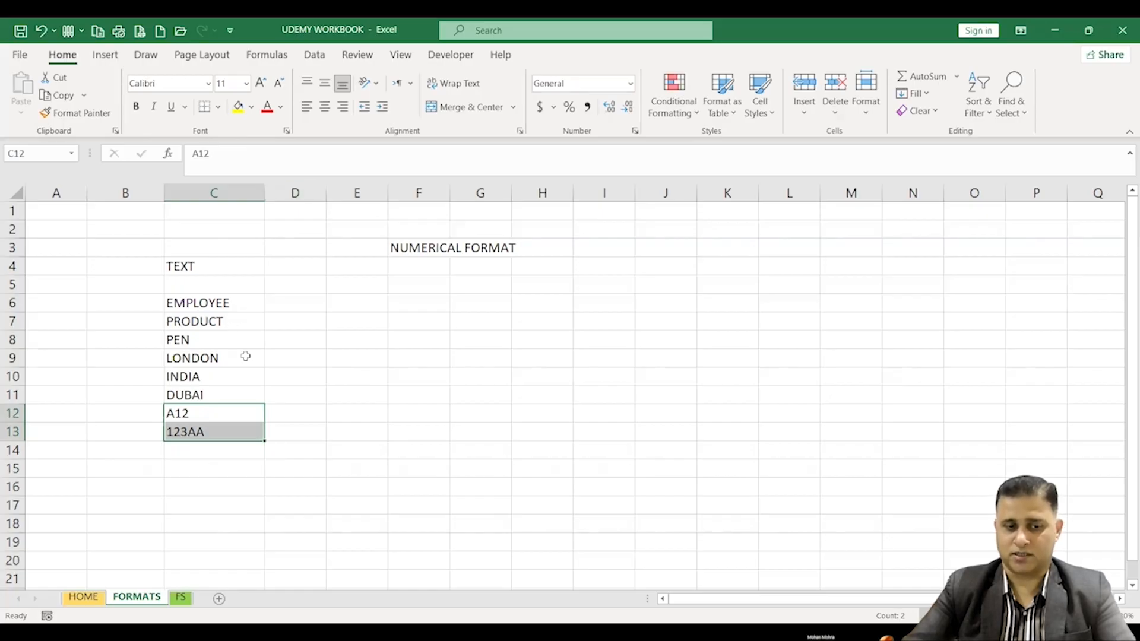
{"action": "left_click_drag", "start_coordinate": [234, 300], "coordinate": [235, 425]}
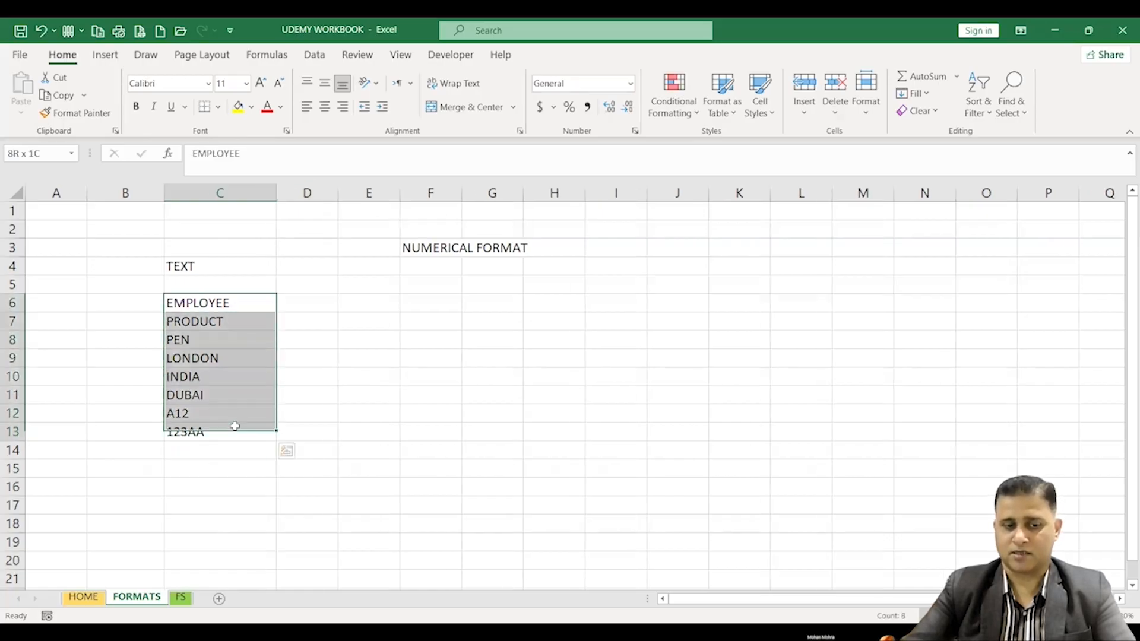
Enter AA in cell C15 and highlight the text entries in C6:C13
{"action": "left_click", "coordinate": [229, 465]}
{"action": "type", "text": "A"}
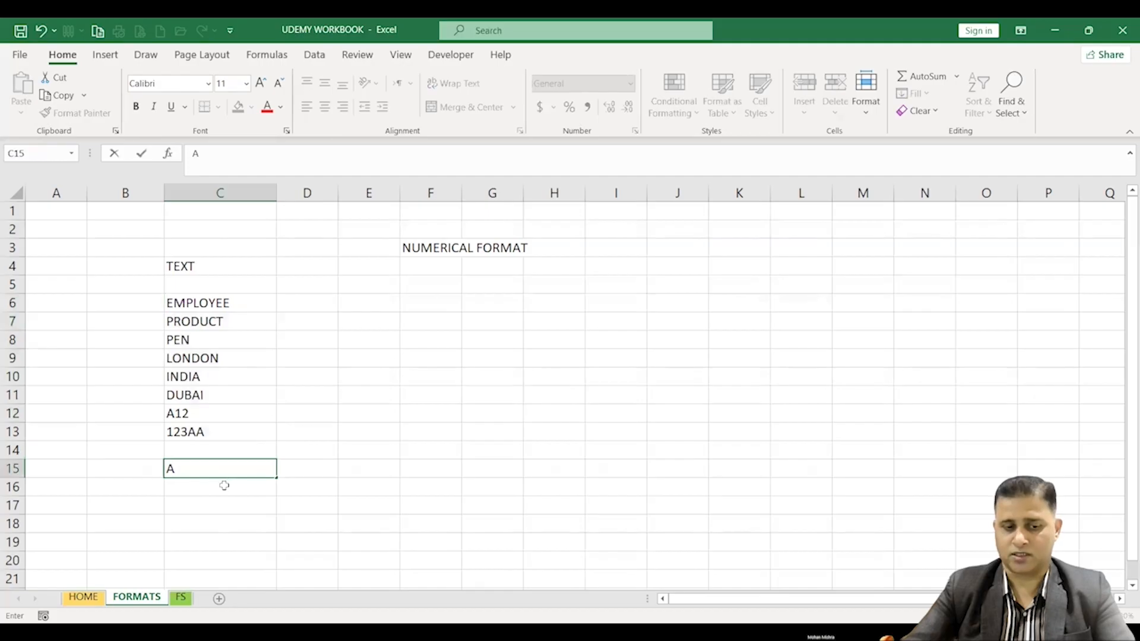
{"action": "type", "text": "A"}
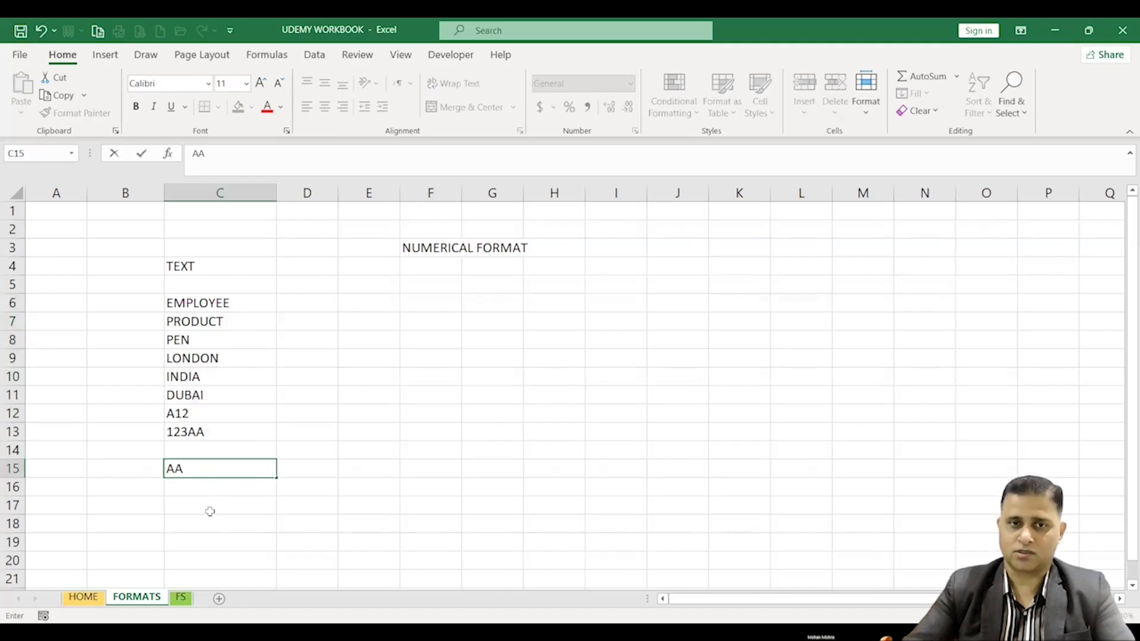
{"action": "left_click", "coordinate": [211, 512]}
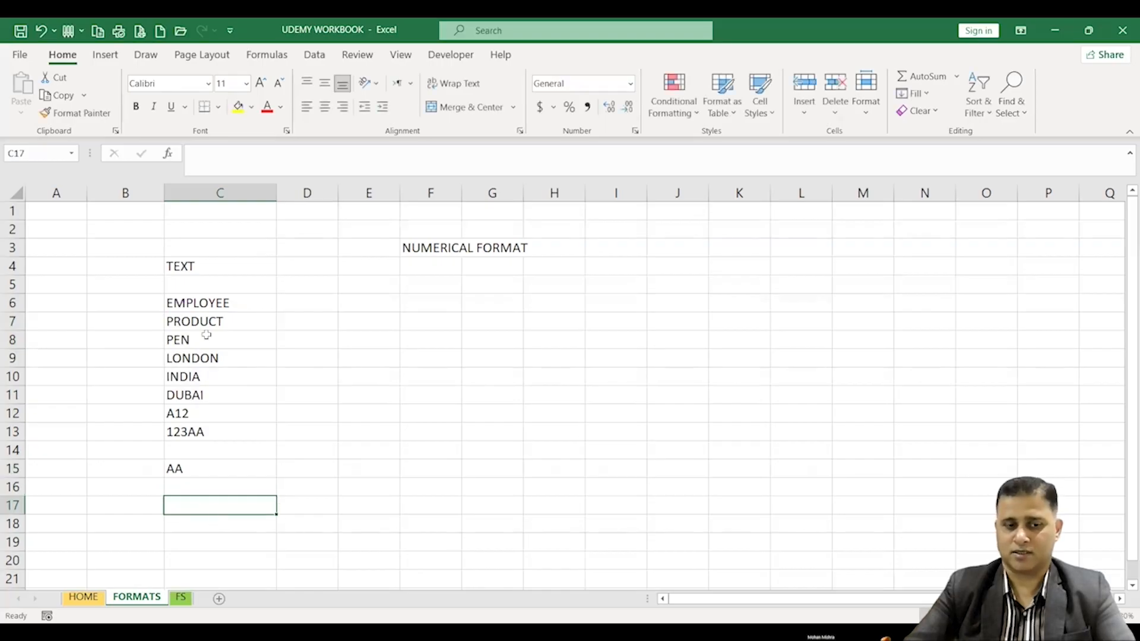
{"action": "left_click_drag", "start_coordinate": [202, 303], "coordinate": [203, 440]}
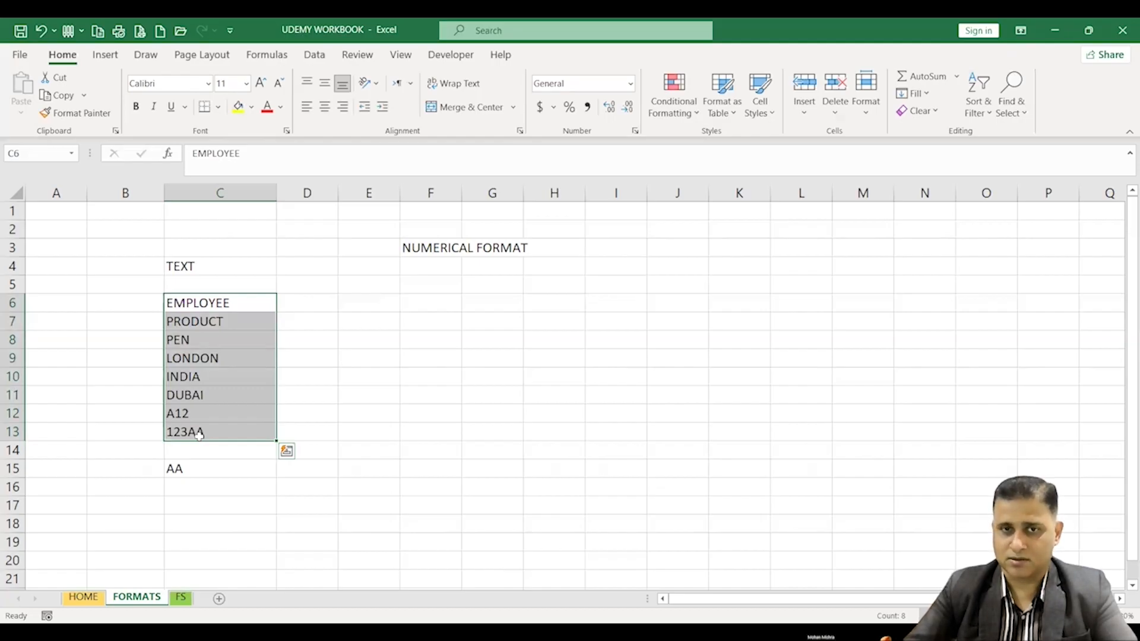
Enter AED 200 in cell C15, replacing its content, and AED 500 in cell C16
{"action": "left_click", "coordinate": [205, 472]}
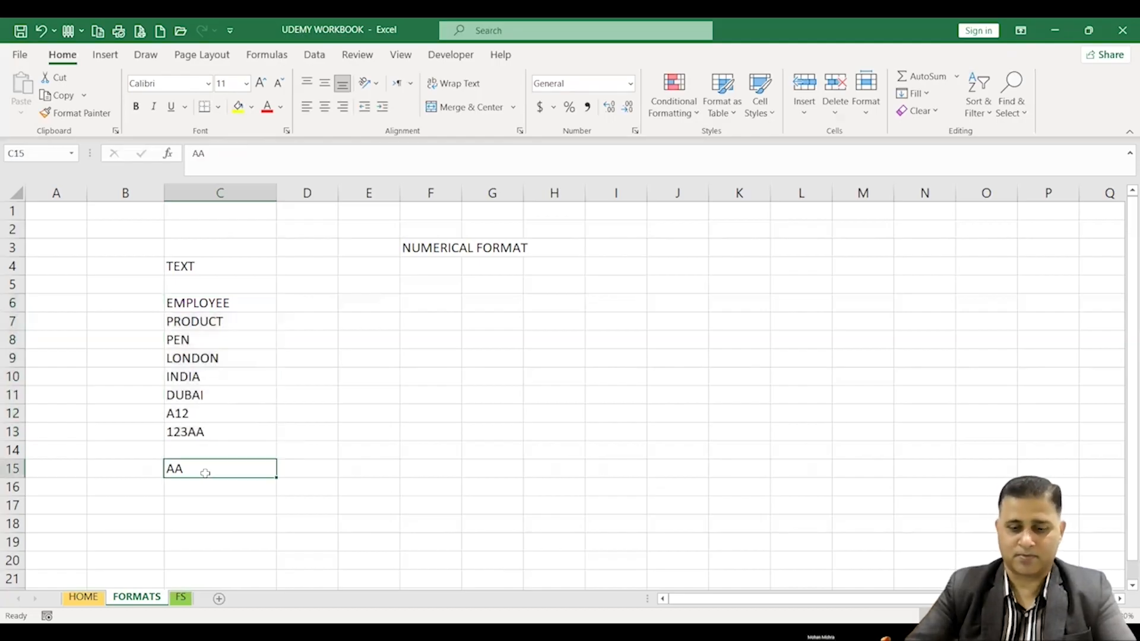
{"action": "key", "text": "BackSpace"}
{"action": "type", "text": "AED"}
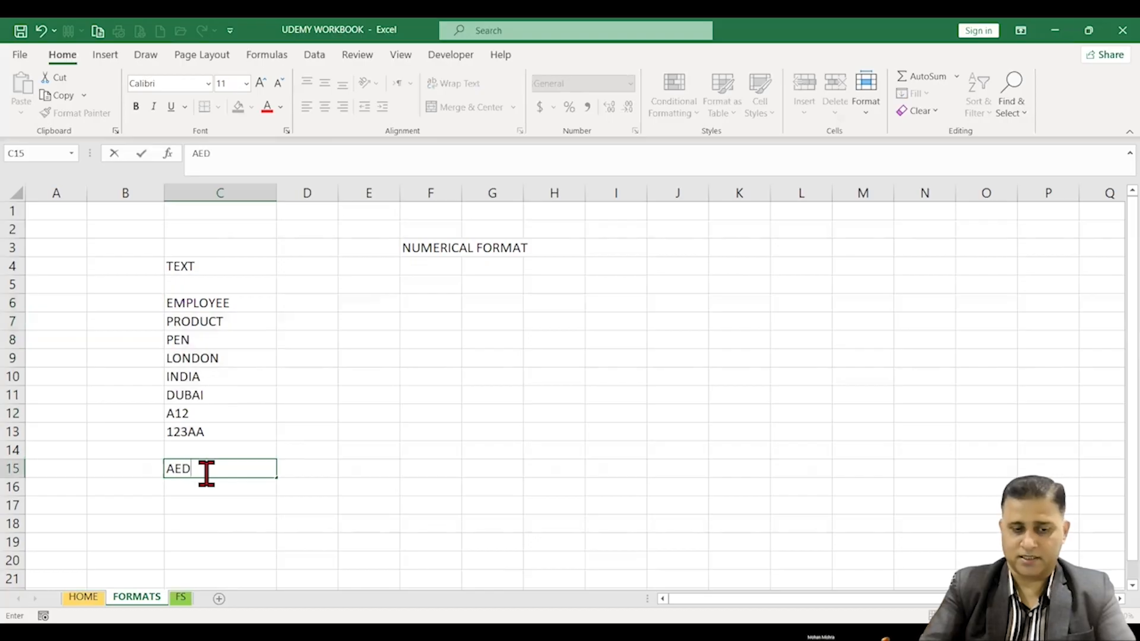
{"action": "type", "text": " 200"}
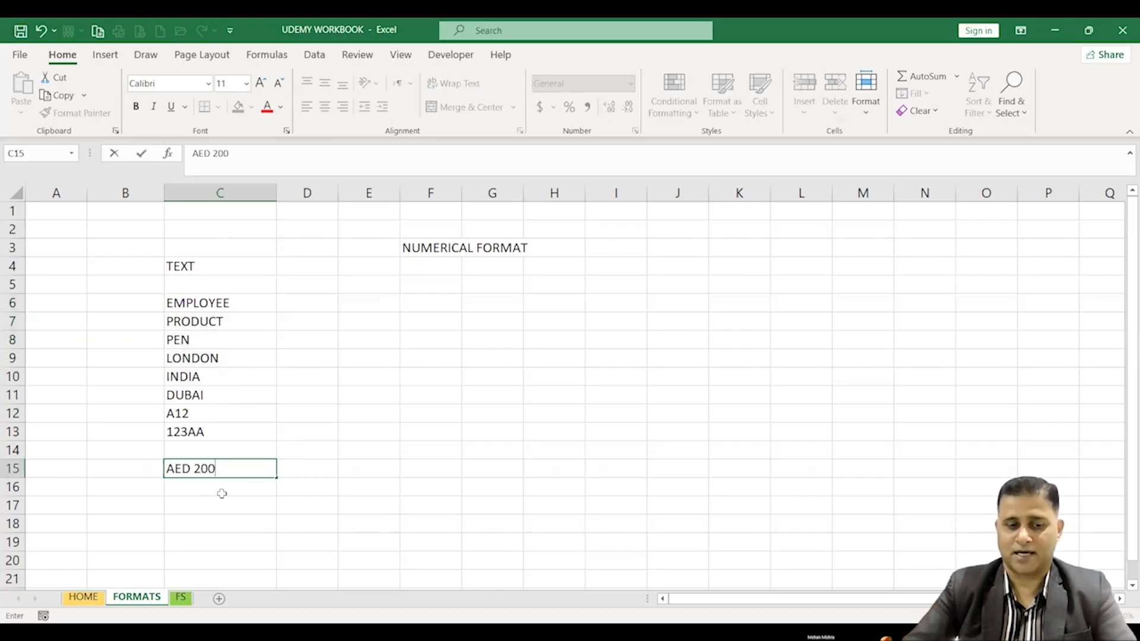
{"action": "key", "text": "Return"}
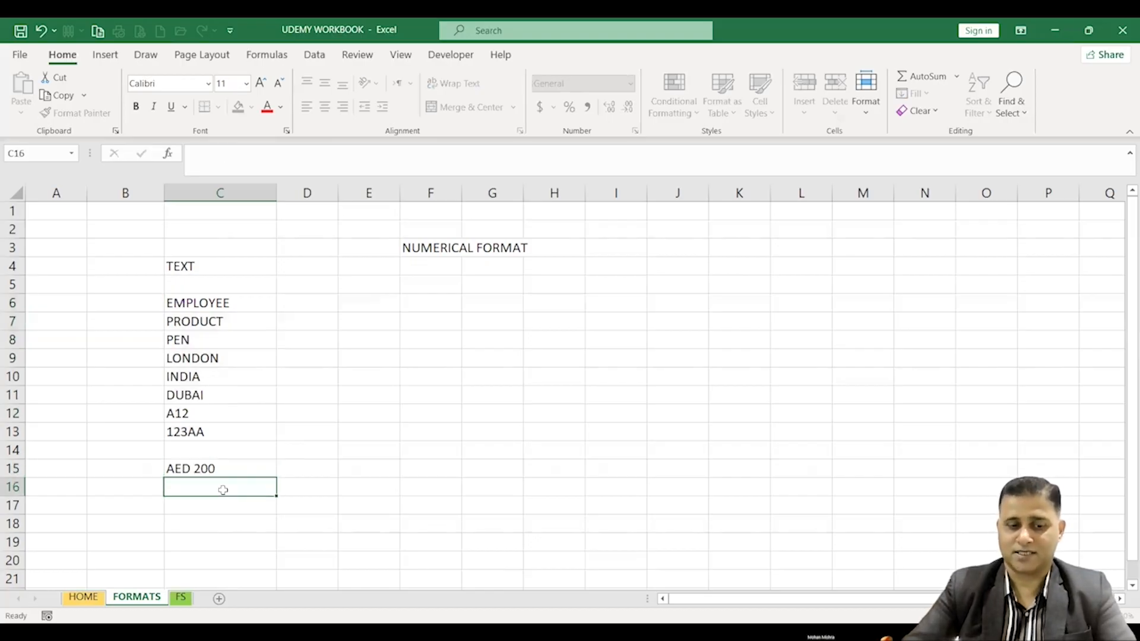
{"action": "type", "text": "AED 500"}
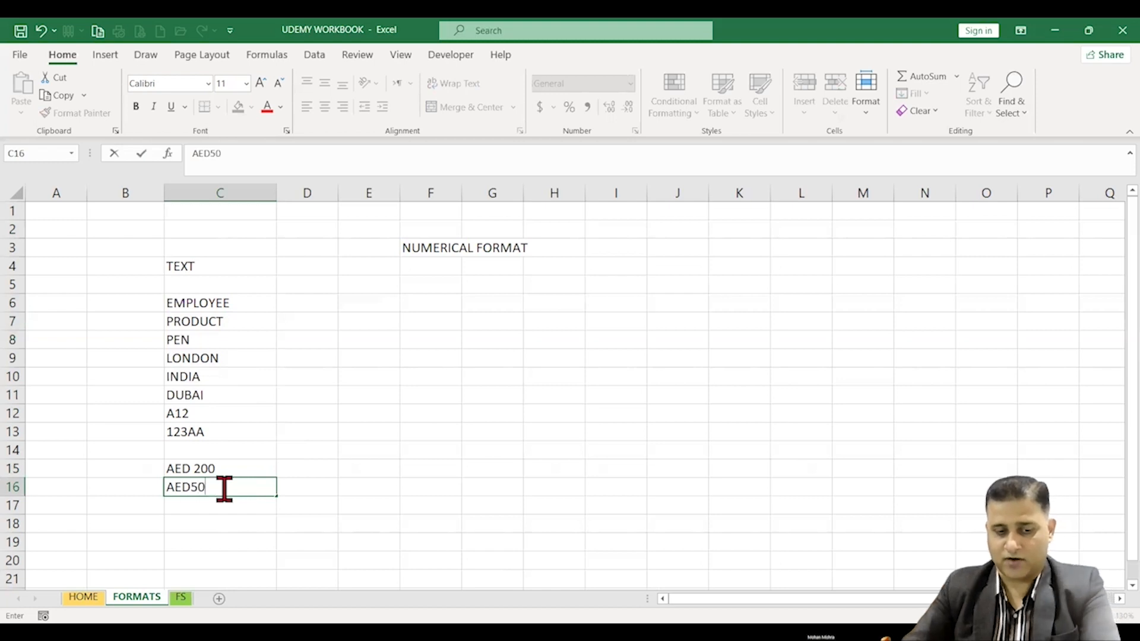
{"action": "left_click", "coordinate": [192, 487]}
{"action": "left_click", "coordinate": [216, 523]}
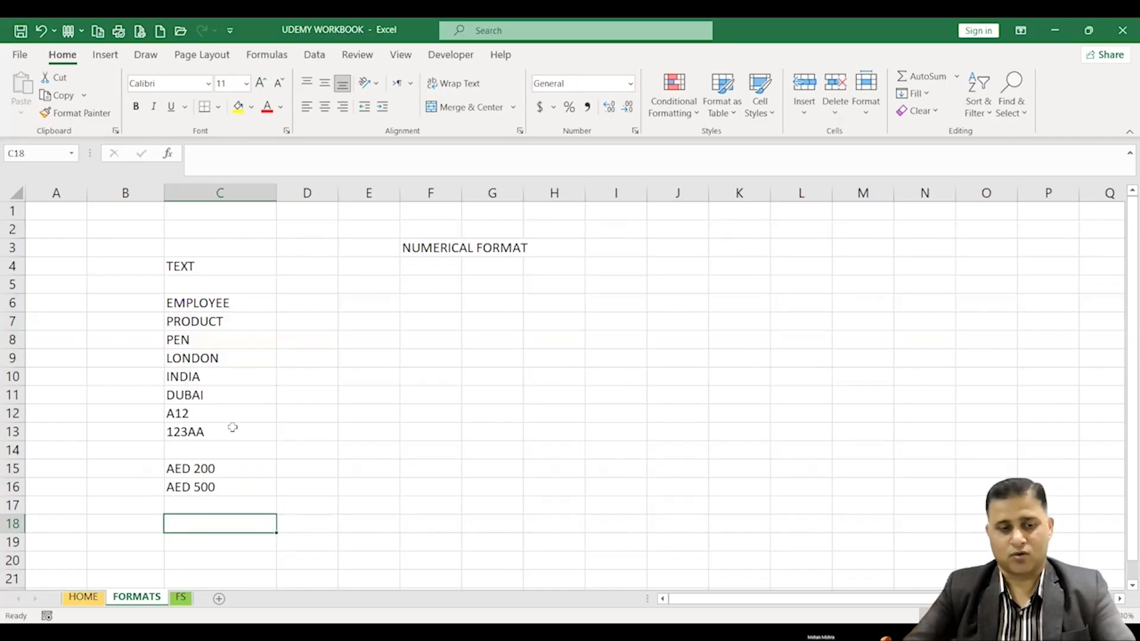
Highlight the text entries in C6:C17 and add the heading NUMBERS in cell F5
{"action": "left_click_drag", "start_coordinate": [205, 301], "coordinate": [213, 504]}
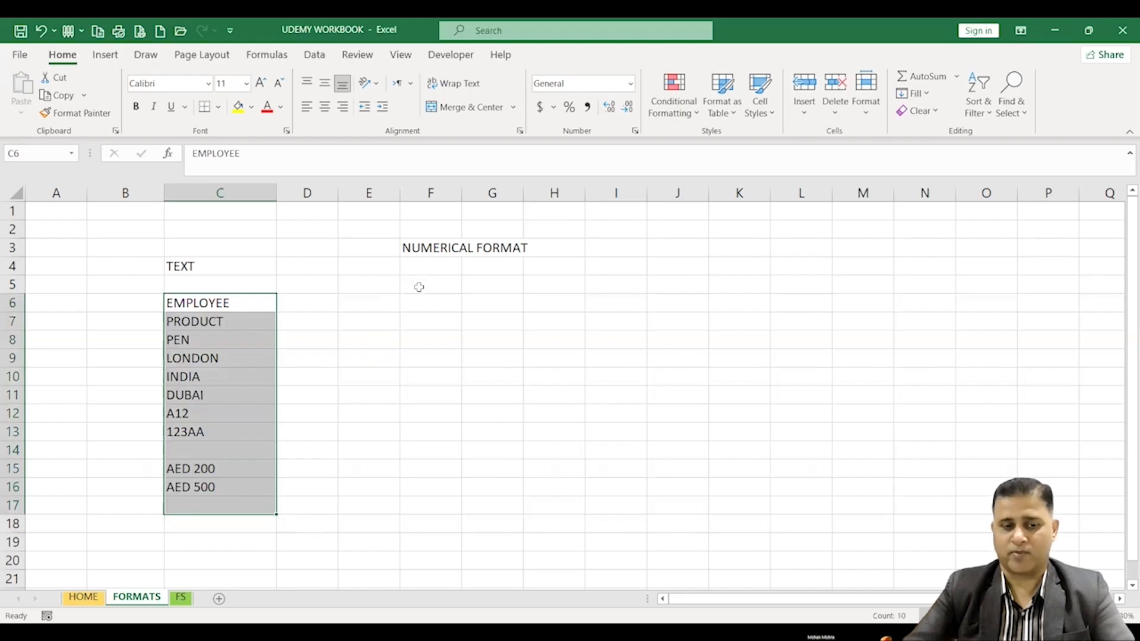
{"action": "left_click", "coordinate": [418, 286]}
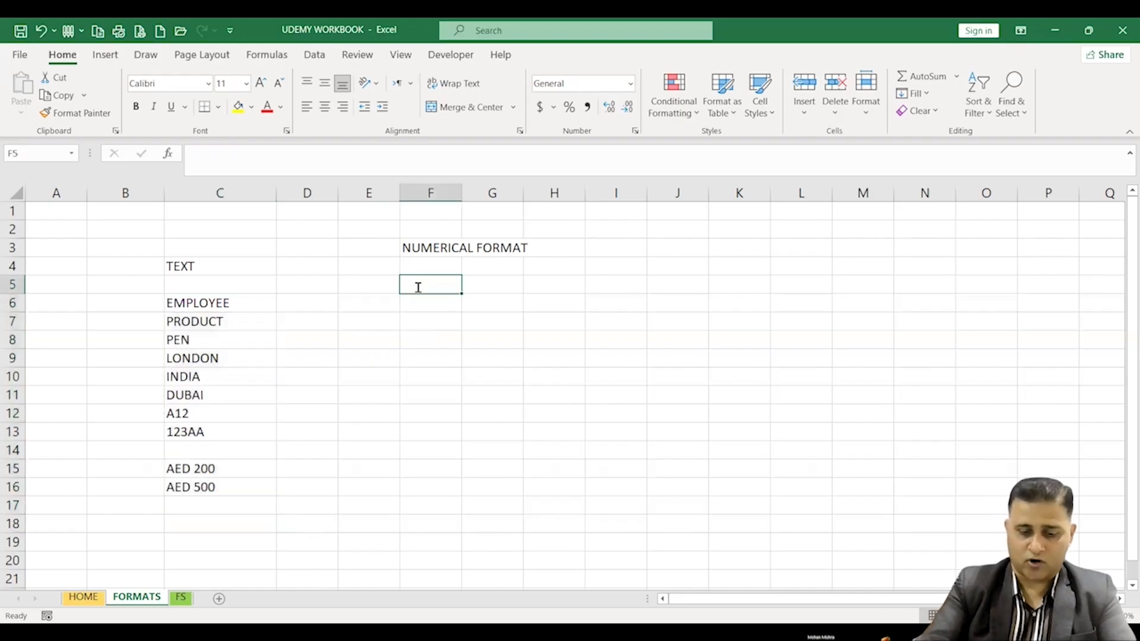
{"action": "type", "text": "NUM"}
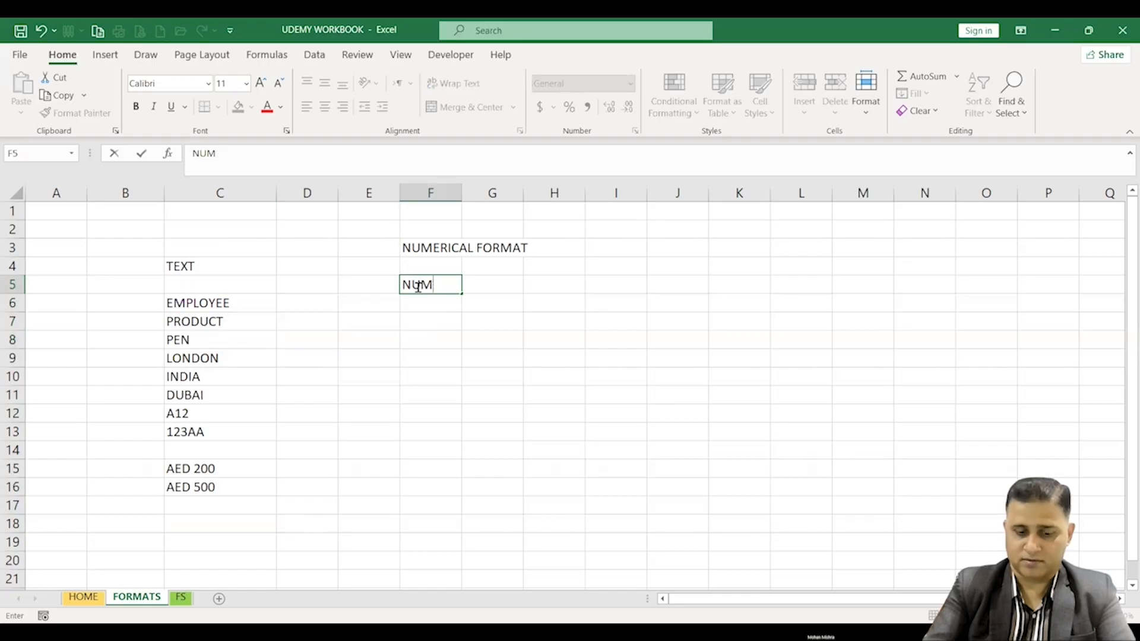
{"action": "type", "text": "EBERS"}
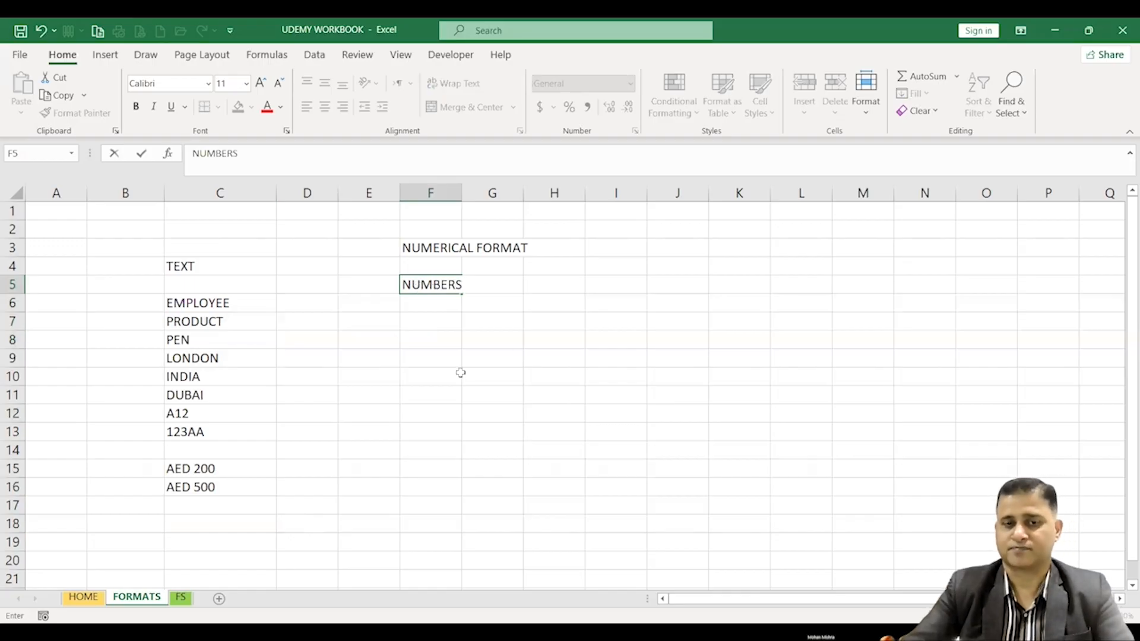
{"action": "left_click", "coordinate": [460, 373]}
List the numbers 1, 123, 3355, 2234 and 323242 under the NUMBERS heading in cells F6 to F10
{"action": "left_click", "coordinate": [433, 304]}
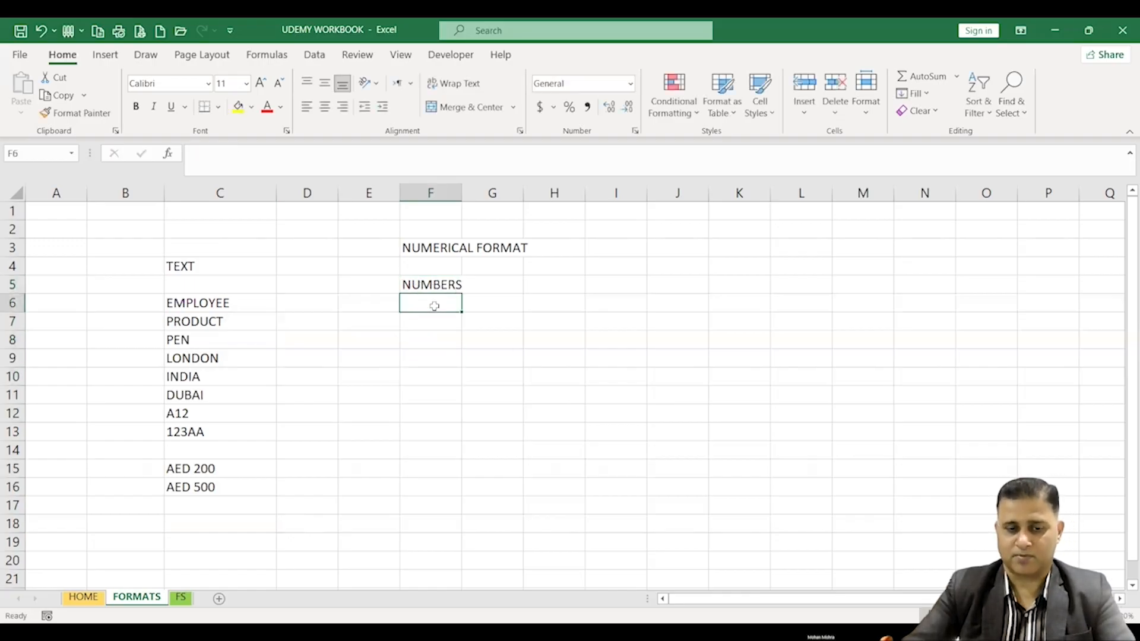
{"action": "type", "text": "1"}
{"action": "left_click", "coordinate": [432, 320]}
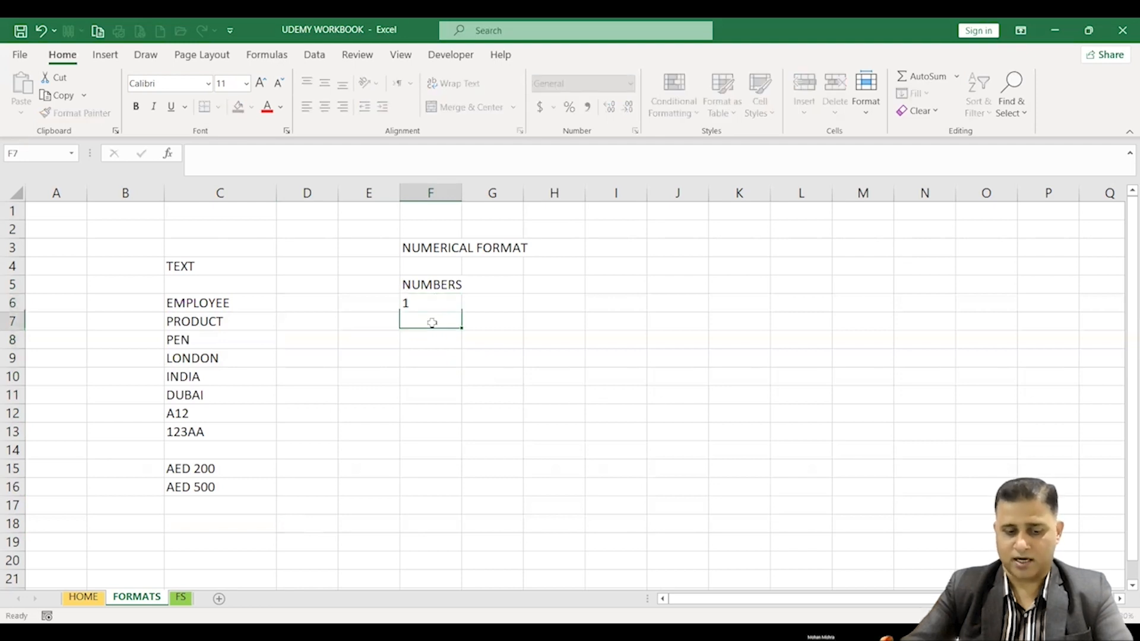
{"action": "type", "text": "123"}
{"action": "left_click", "coordinate": [425, 339]}
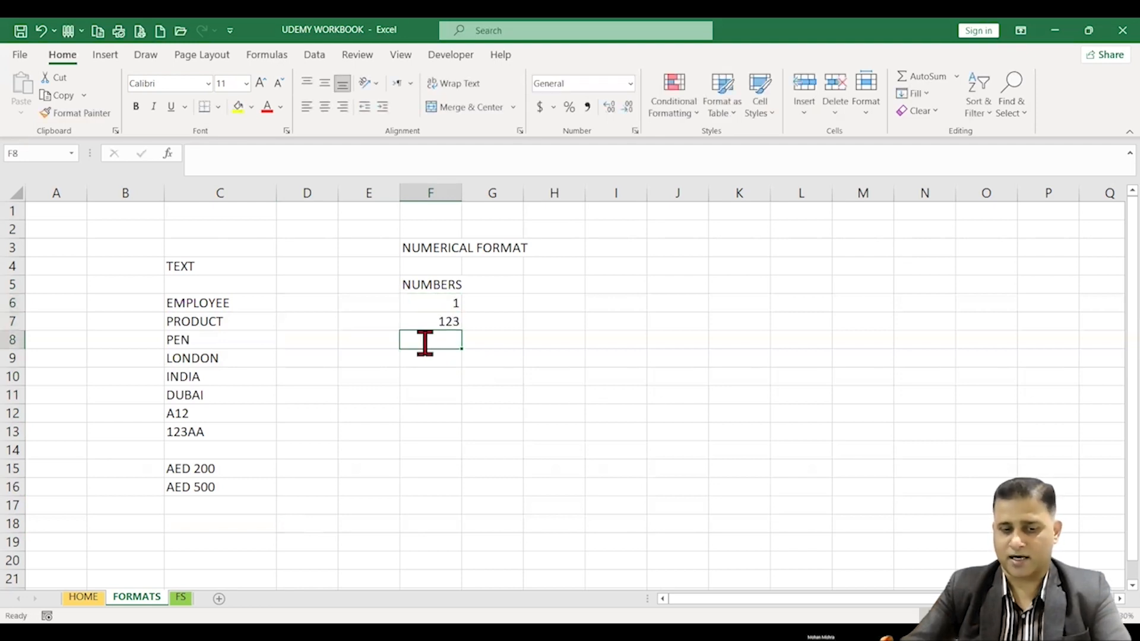
{"action": "type", "text": "3355"}
{"action": "left_click", "coordinate": [425, 355]}
{"action": "type", "text": "2234"}
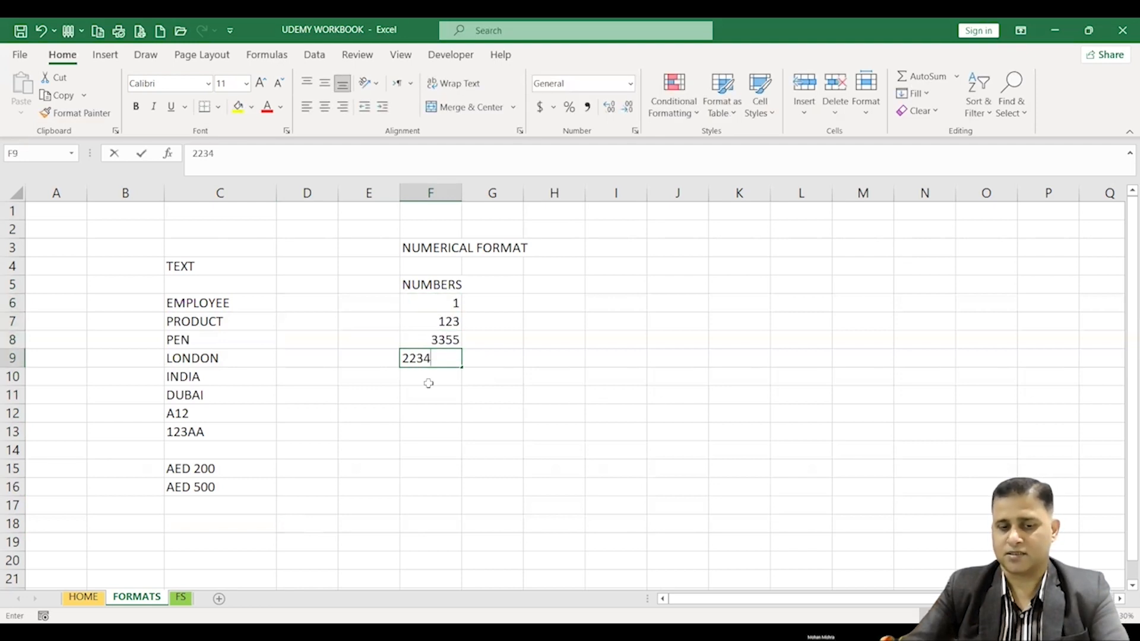
{"action": "left_click", "coordinate": [427, 382]}
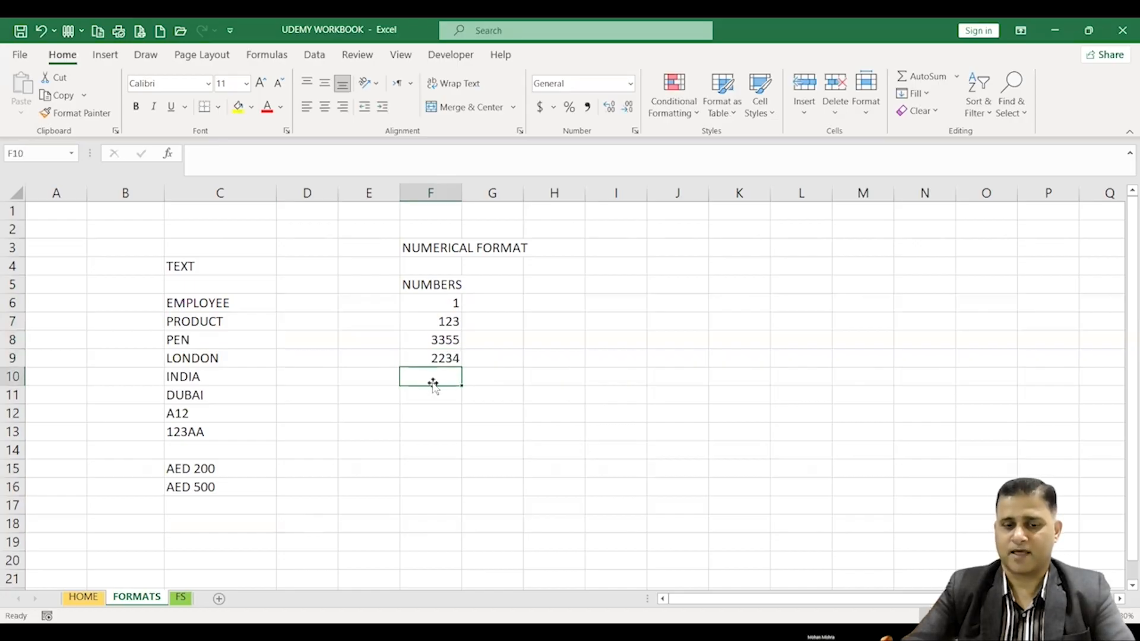
{"action": "type", "text": "323242"}
{"action": "left_click", "coordinate": [436, 402]}
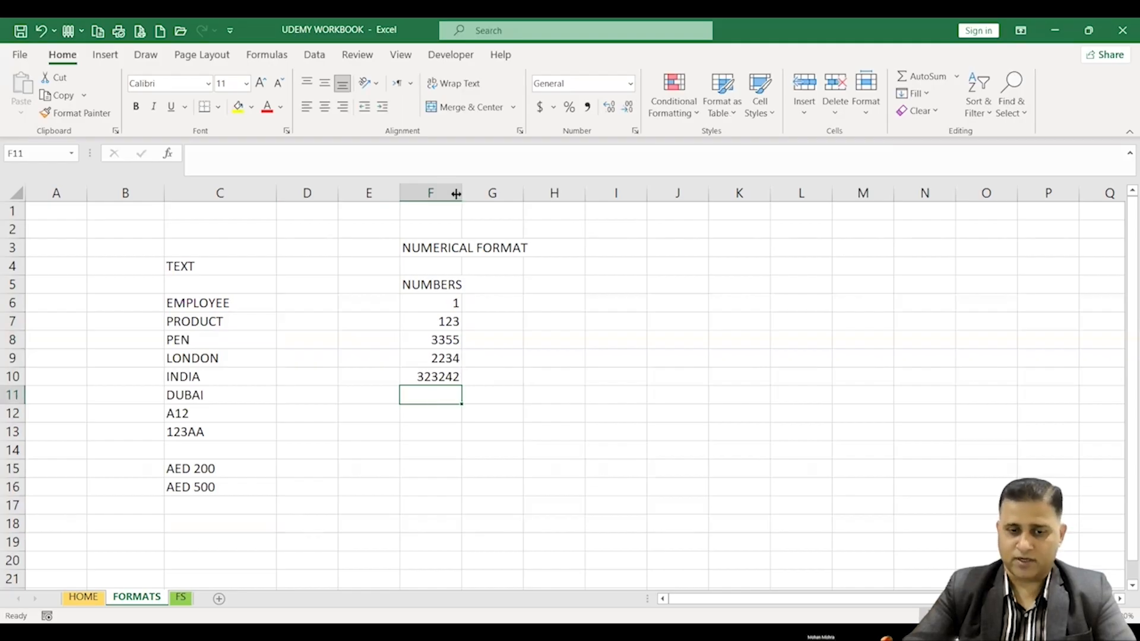
Widen column F slightly and enter the mixed value 123D in cell F11
{"action": "left_click_drag", "start_coordinate": [456, 194], "coordinate": [471, 196]}
{"action": "left_click_drag", "start_coordinate": [454, 305], "coordinate": [454, 359]}
{"action": "left_click", "coordinate": [451, 398]}
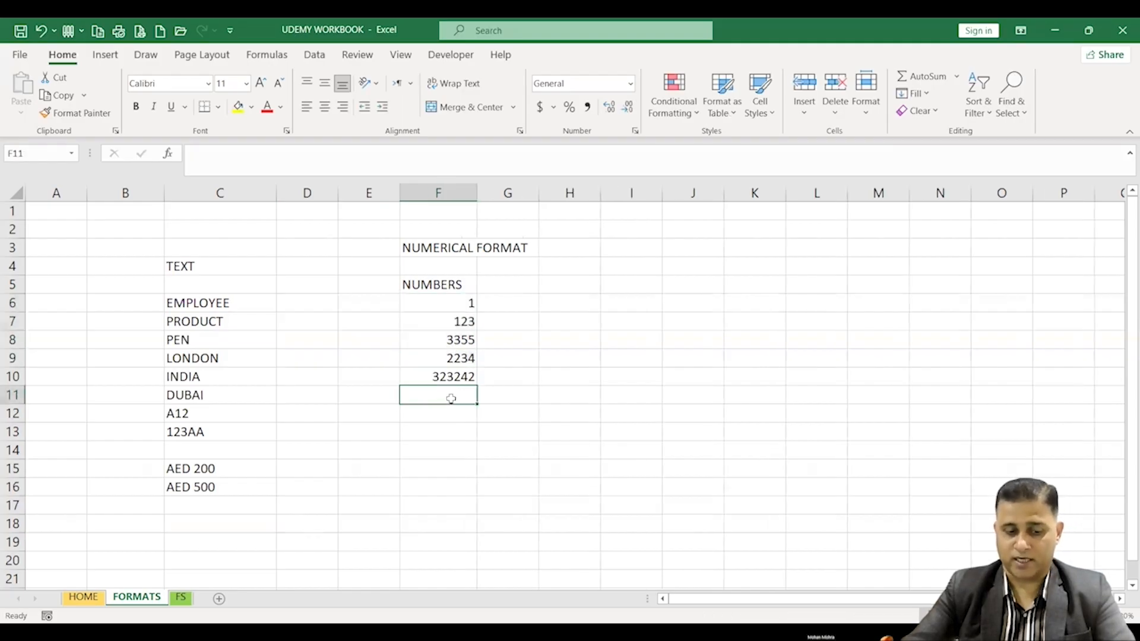
{"action": "type", "text": "123"}
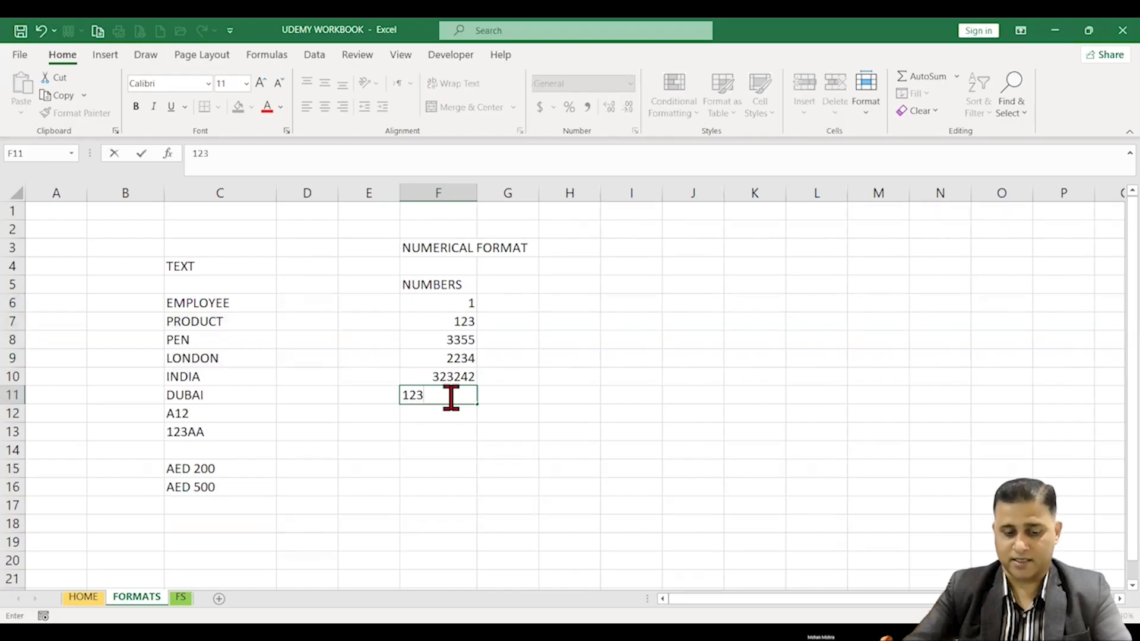
{"action": "type", "text": "D"}
{"action": "left_click", "coordinate": [441, 432]}
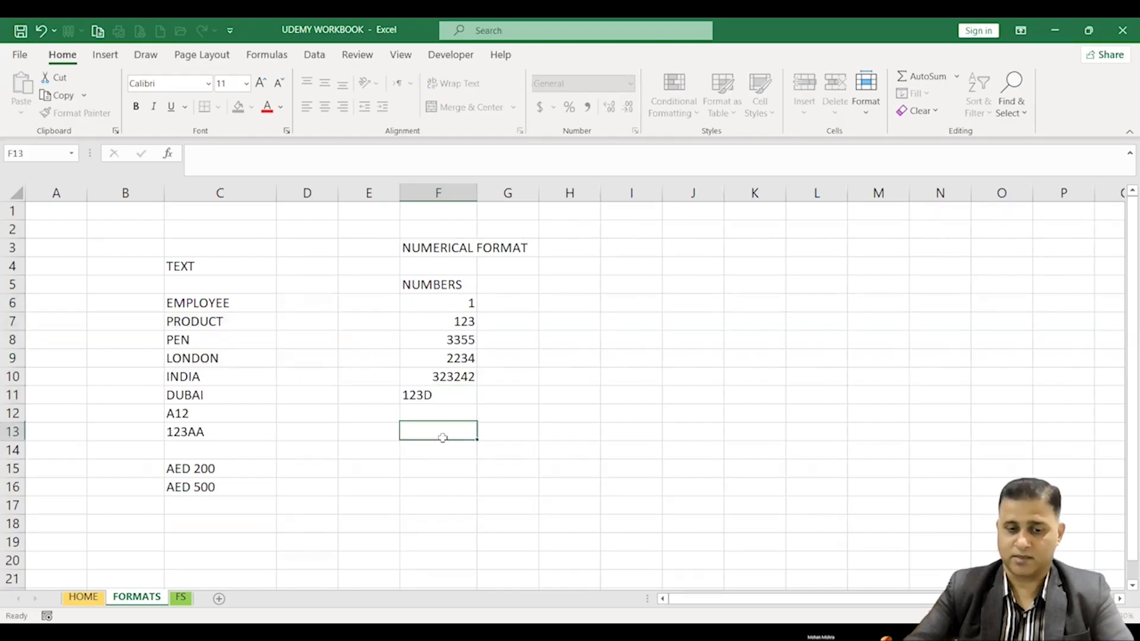
Remove the letter D from the entry in cell F11 so that it reads 123
{"action": "left_click", "coordinate": [445, 413]}
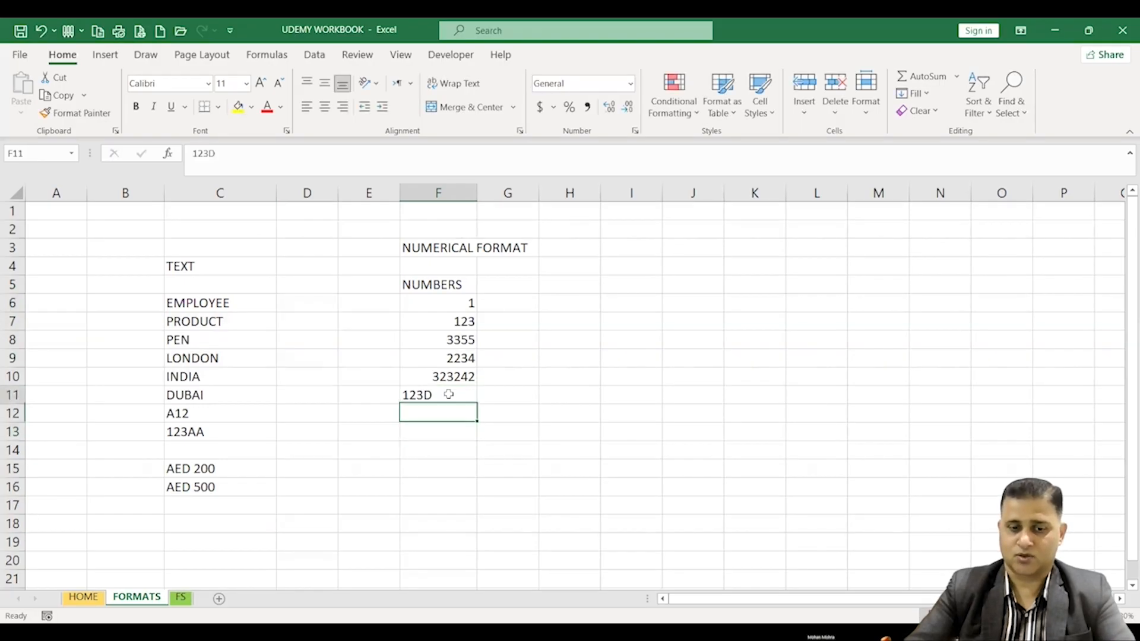
{"action": "double_click", "coordinate": [449, 394]}
{"action": "key", "text": "BackSpace"}
{"action": "left_click", "coordinate": [437, 428]}
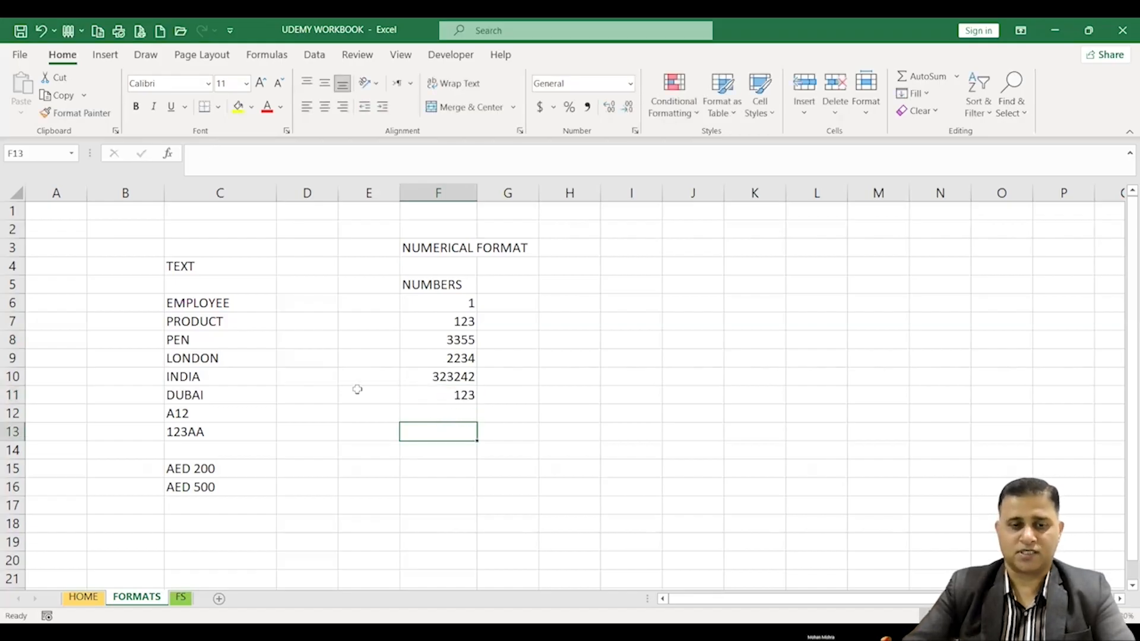
Enter the sample letter A in cell D12 and label it TEXT in cell D11
{"action": "left_click", "coordinate": [309, 414]}
{"action": "type", "text": "A"}
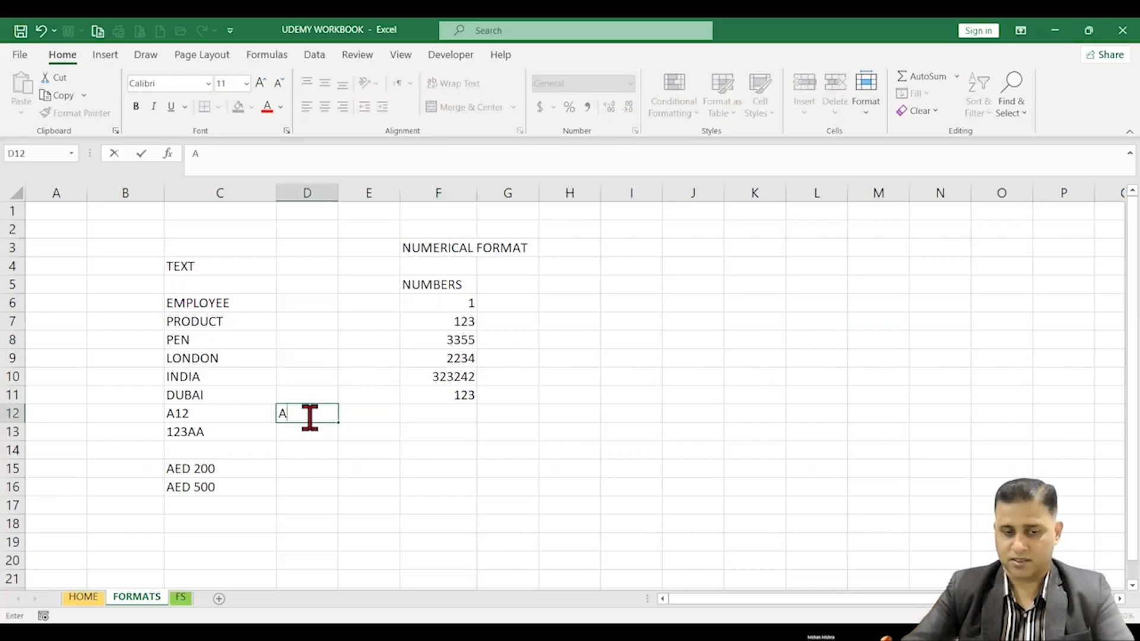
{"action": "left_click", "coordinate": [313, 484]}
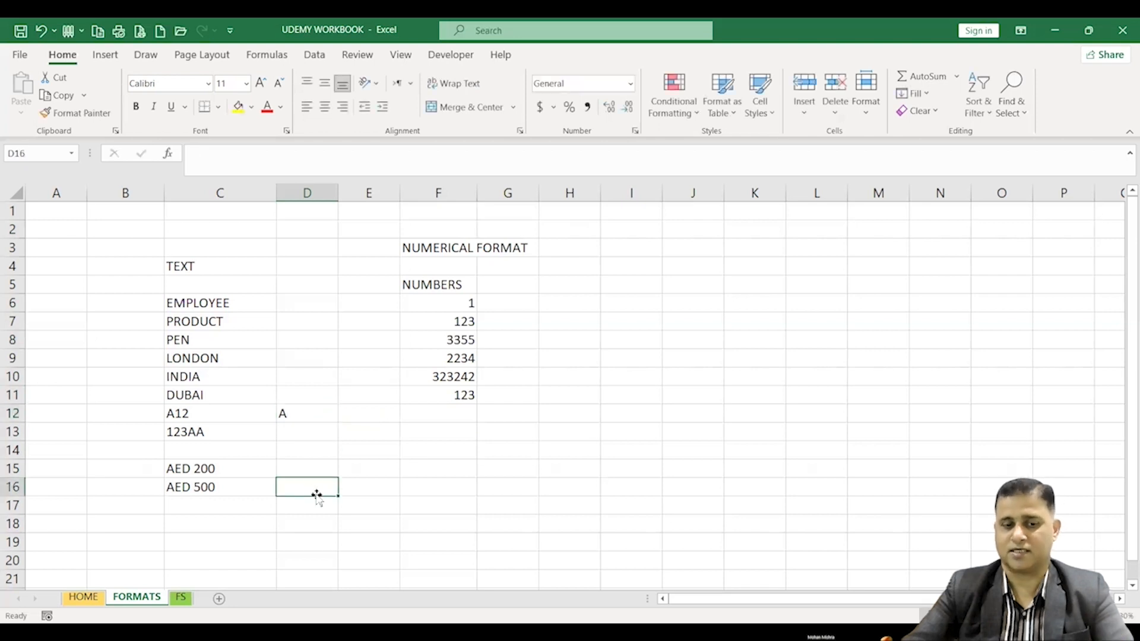
{"action": "left_click", "coordinate": [303, 394]}
{"action": "type", "text": "T"}
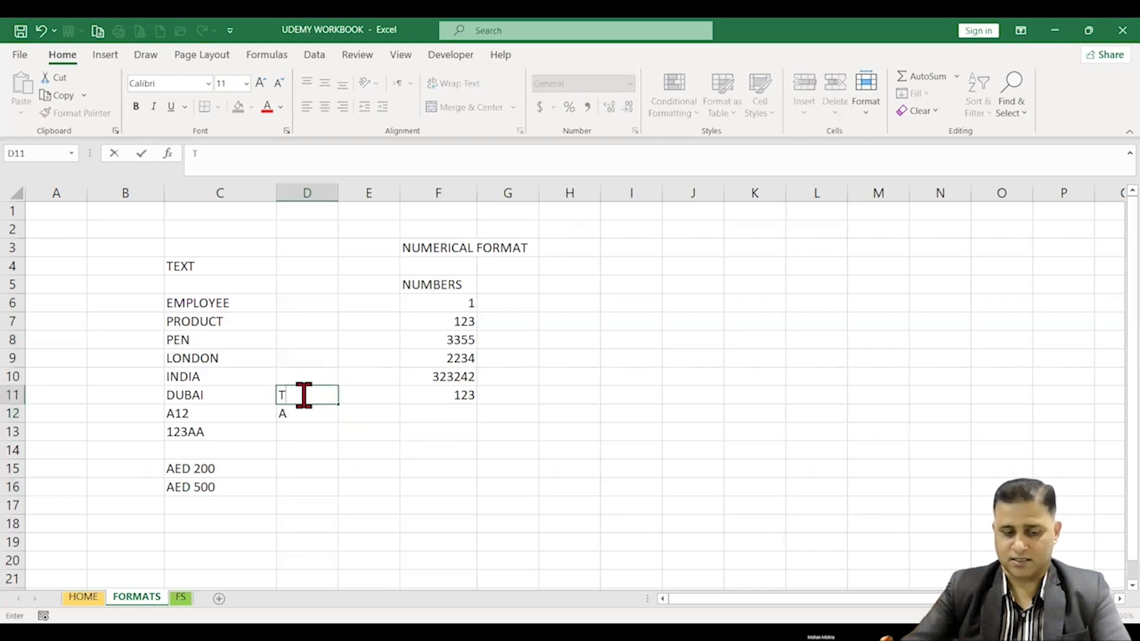
{"action": "type", "text": "EXT"}
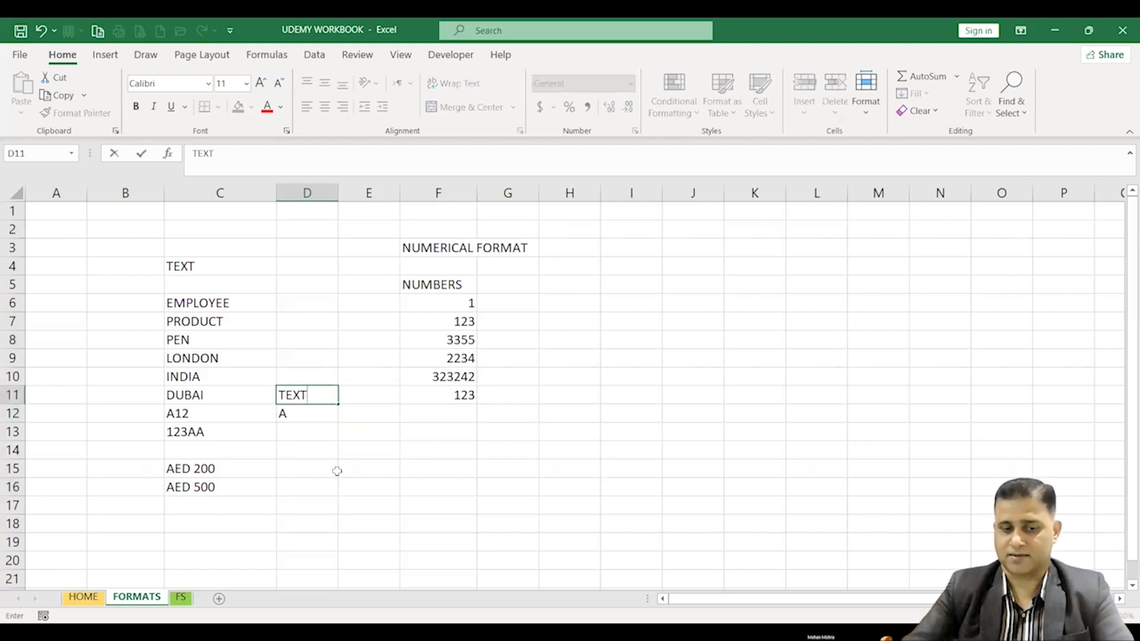
Enter the sample number 45 in cell E12 and label it NUMBER in cell E11
{"action": "left_click", "coordinate": [367, 415]}
{"action": "type", "text": "45"}
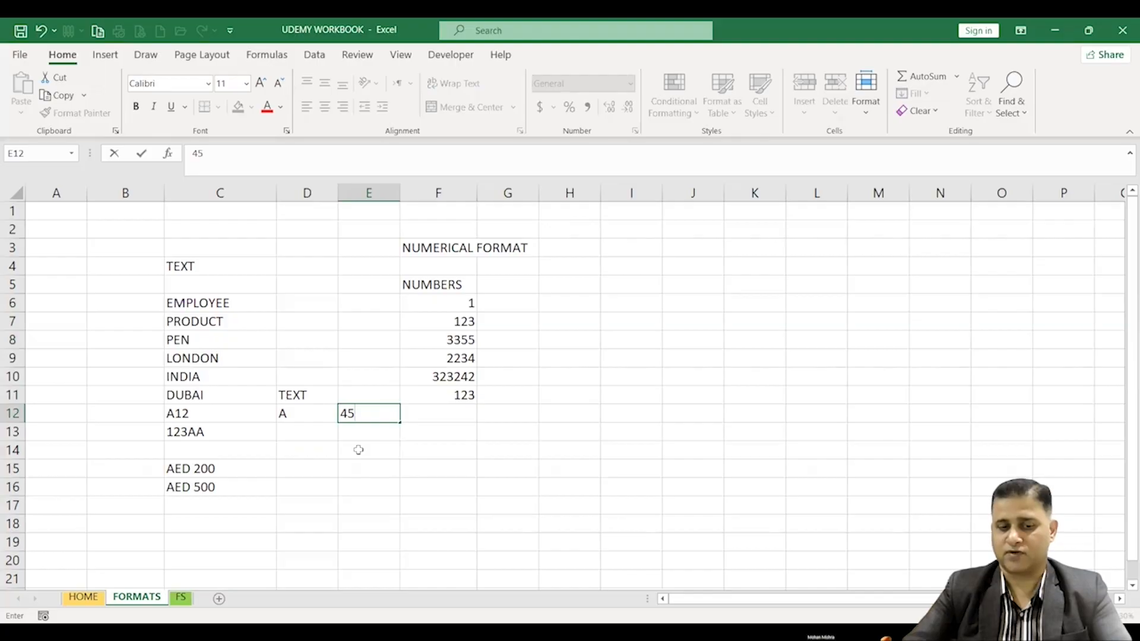
{"action": "left_click", "coordinate": [358, 450]}
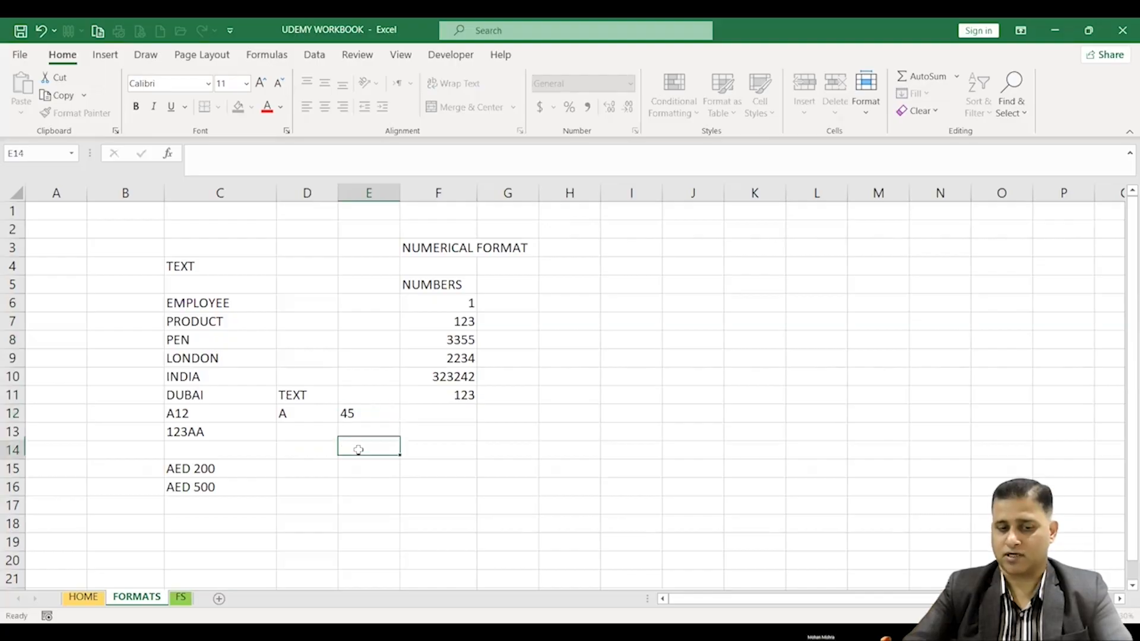
{"action": "left_click", "coordinate": [366, 398]}
{"action": "type", "text": "NU"}
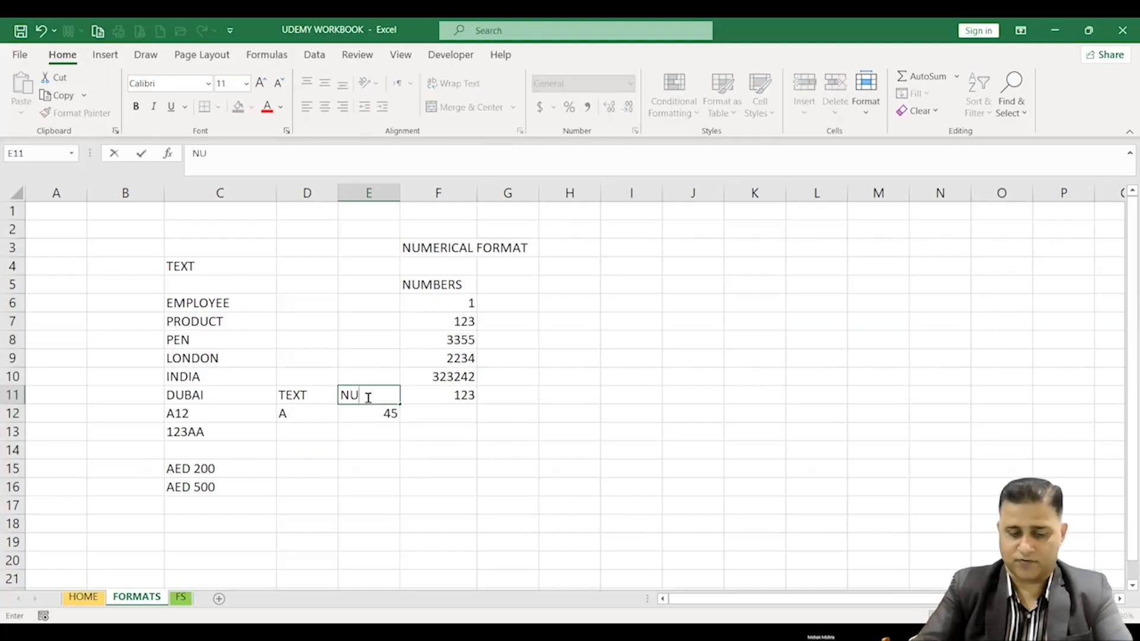
{"action": "type", "text": "MBER"}
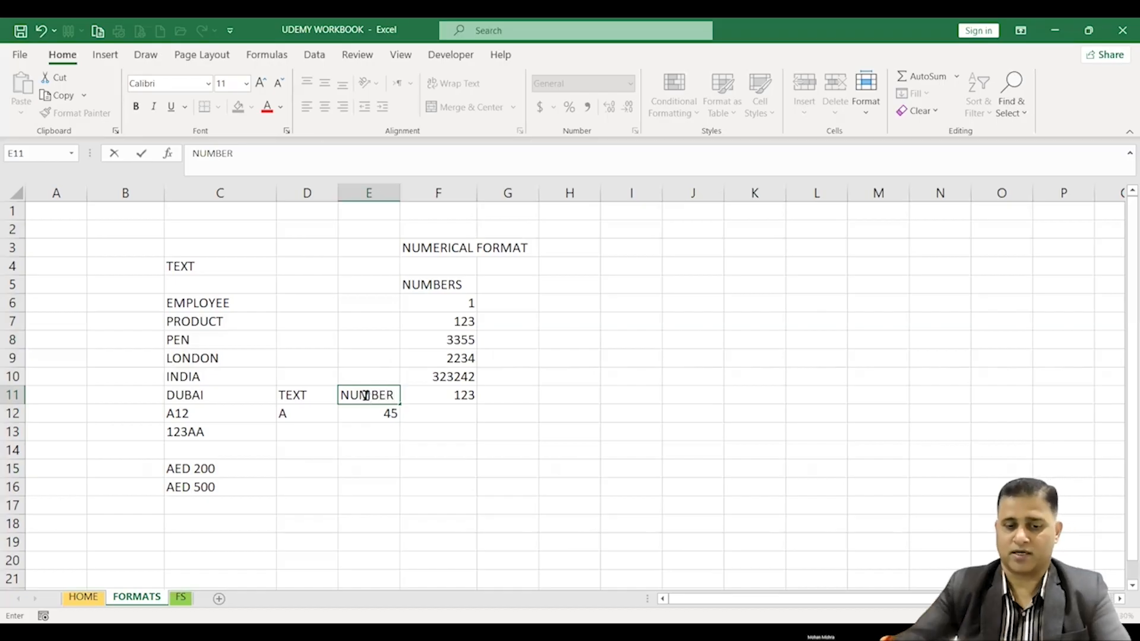
{"action": "left_click", "coordinate": [508, 468]}
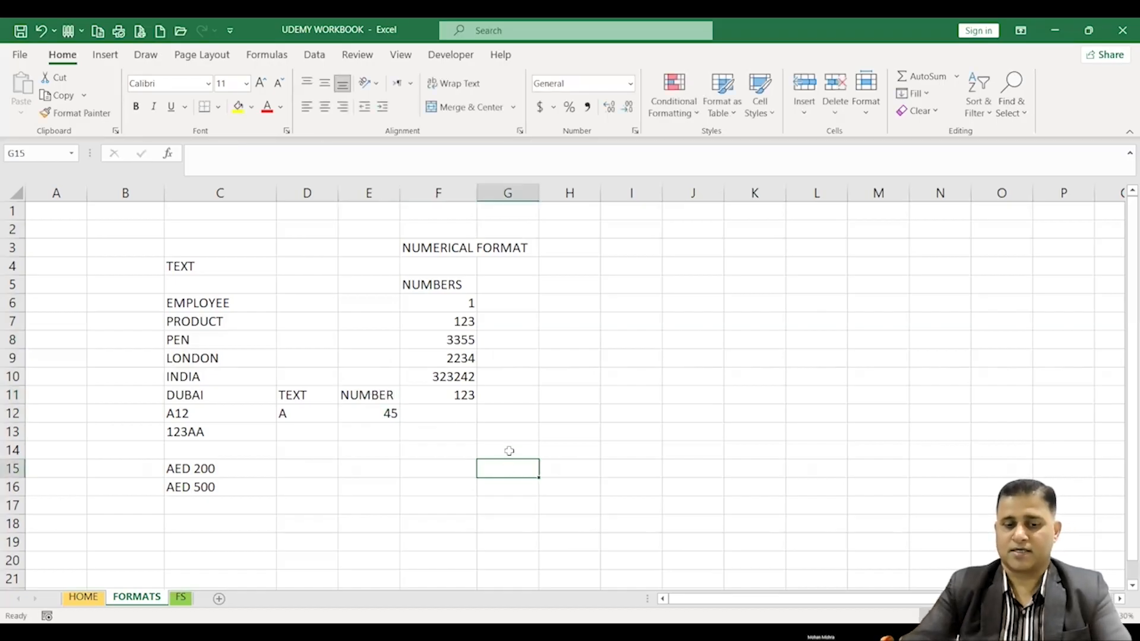
Enter the number 300 in cell F15
{"action": "left_click", "coordinate": [445, 468]}
{"action": "type", "text": "300"}
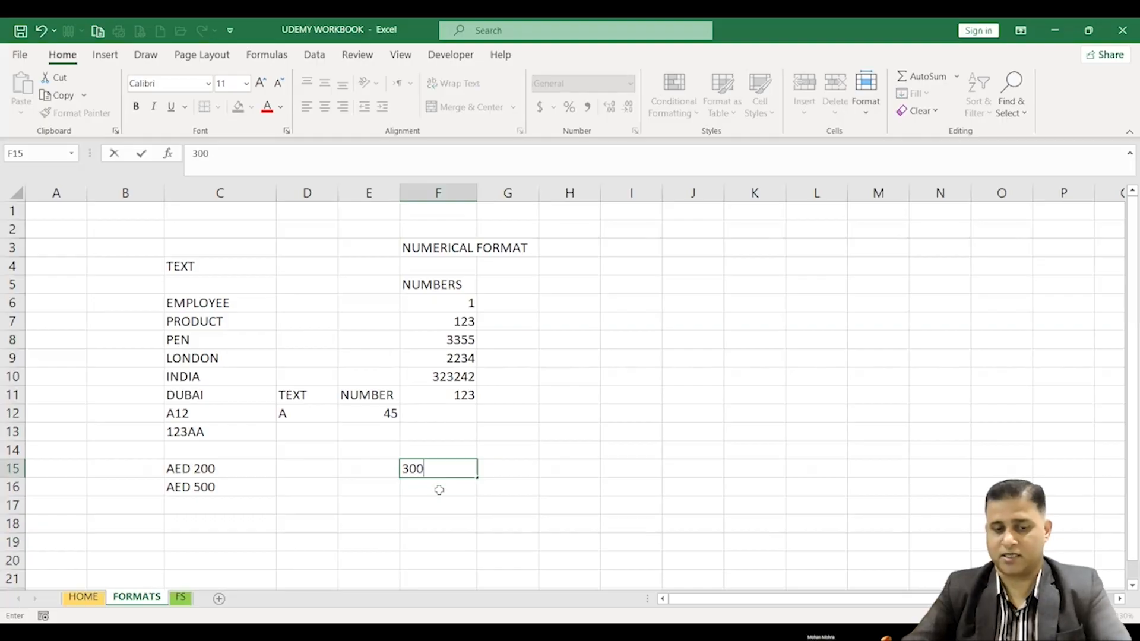
{"action": "key", "text": "Return"}
Change the number format of cell F15 to Text
{"action": "left_click", "coordinate": [450, 468]}
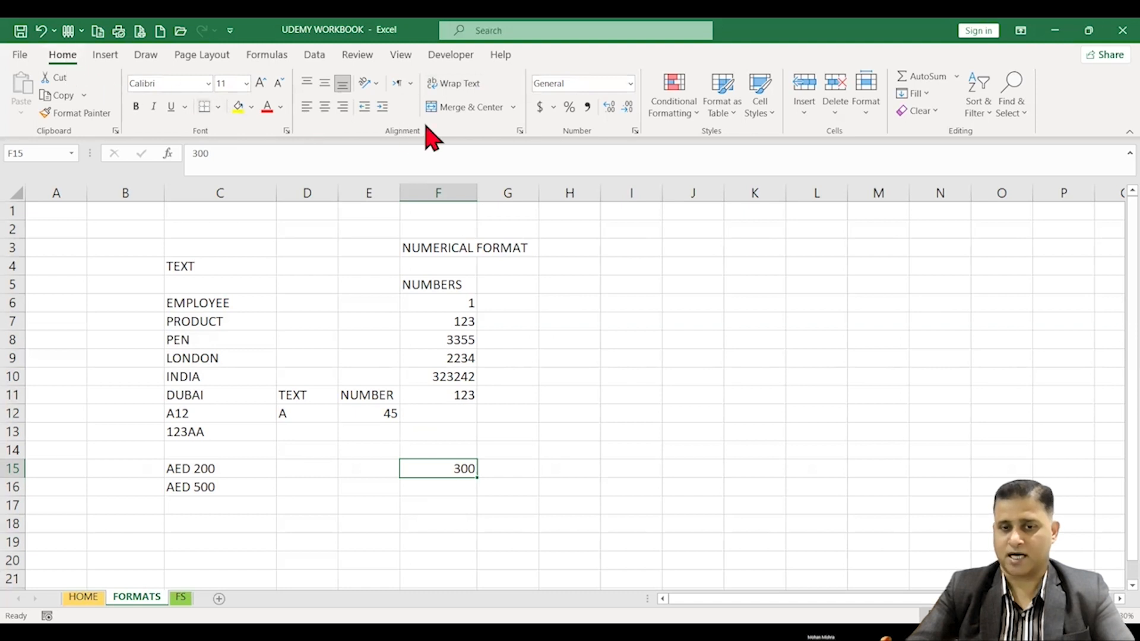
{"action": "left_click", "coordinate": [631, 85]}
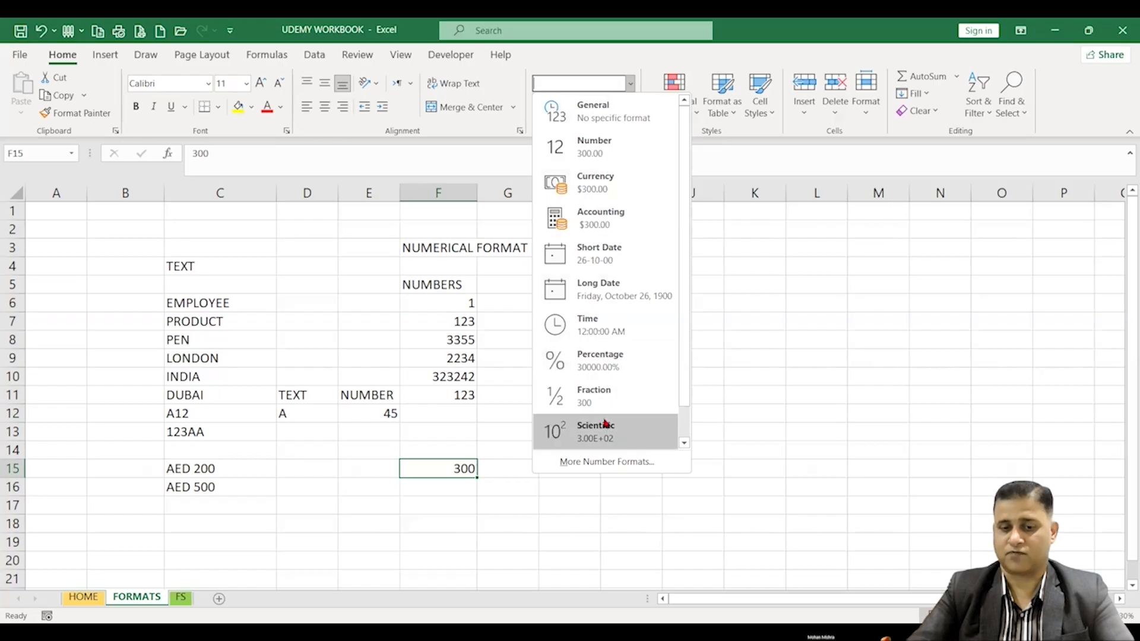
{"action": "scroll", "coordinate": [682, 402], "scroll_direction": "down", "scroll_amount": 1}
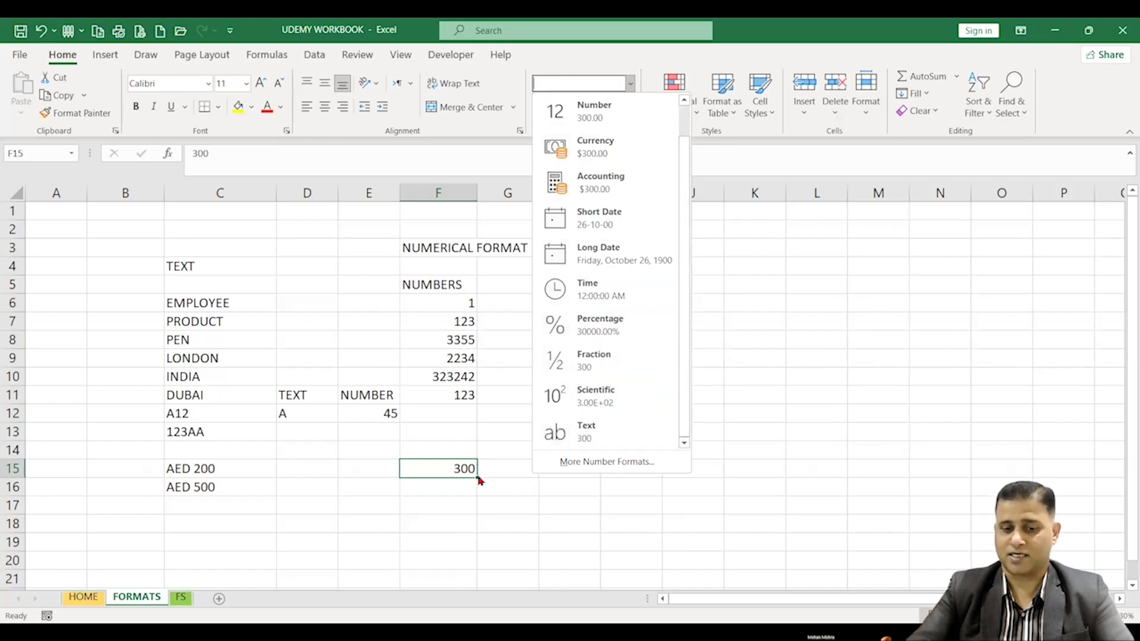
{"action": "left_click", "coordinate": [594, 440]}
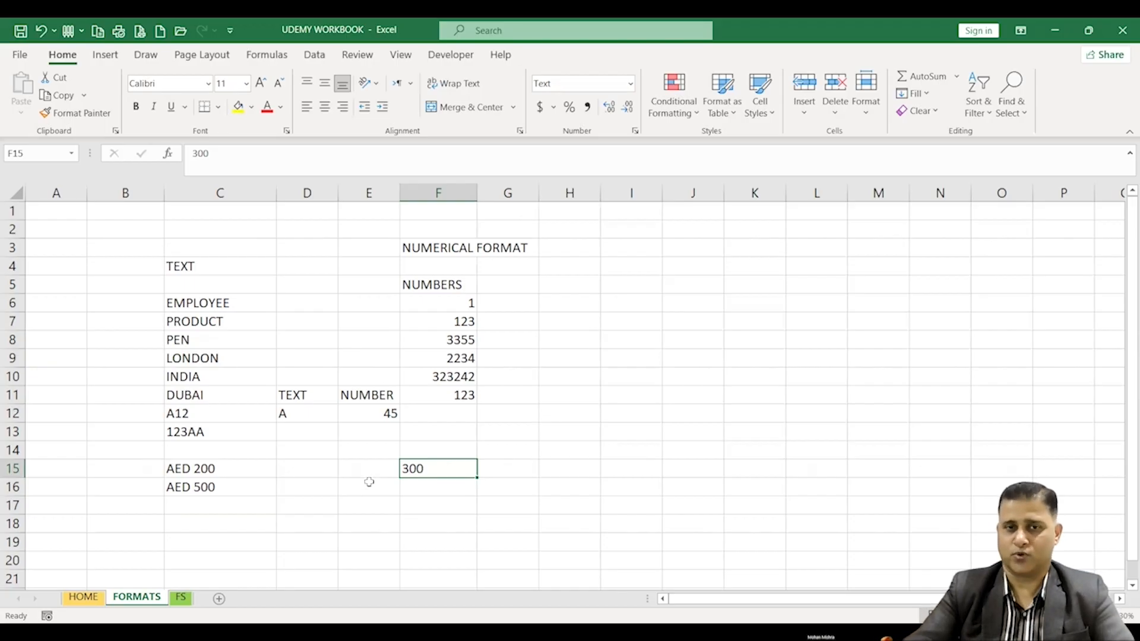
{"action": "left_click", "coordinate": [572, 458]}
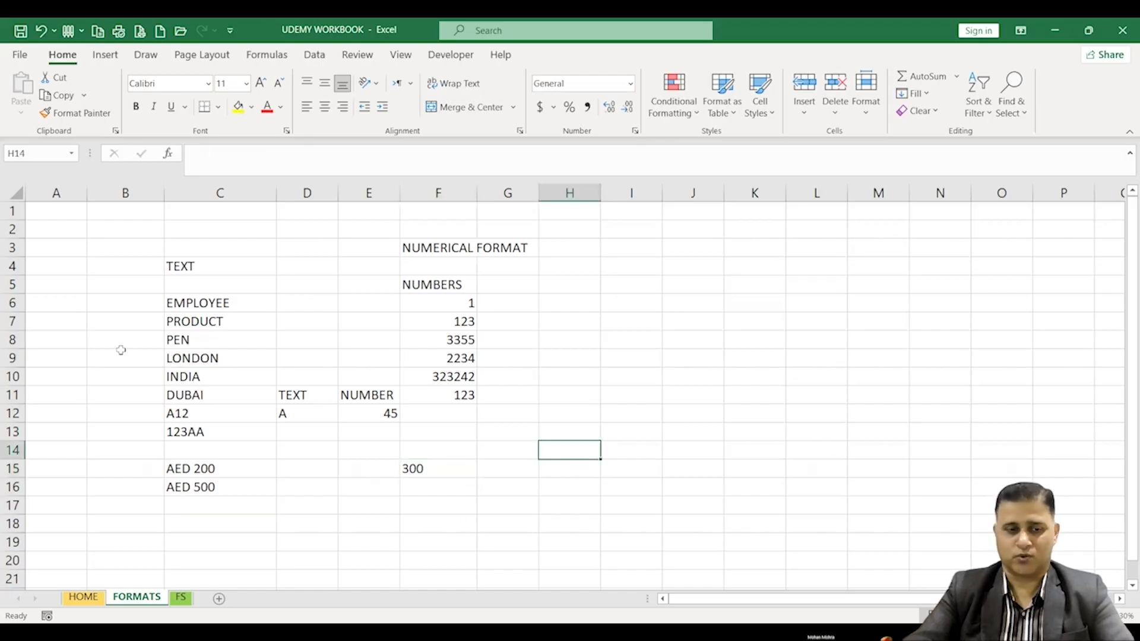
Compare the text entries in C7:C12, the numbers in F7:F12, the AED amounts in C15:C16 and the text-formatted cell F15
{"action": "left_click_drag", "start_coordinate": [200, 320], "coordinate": [196, 407]}
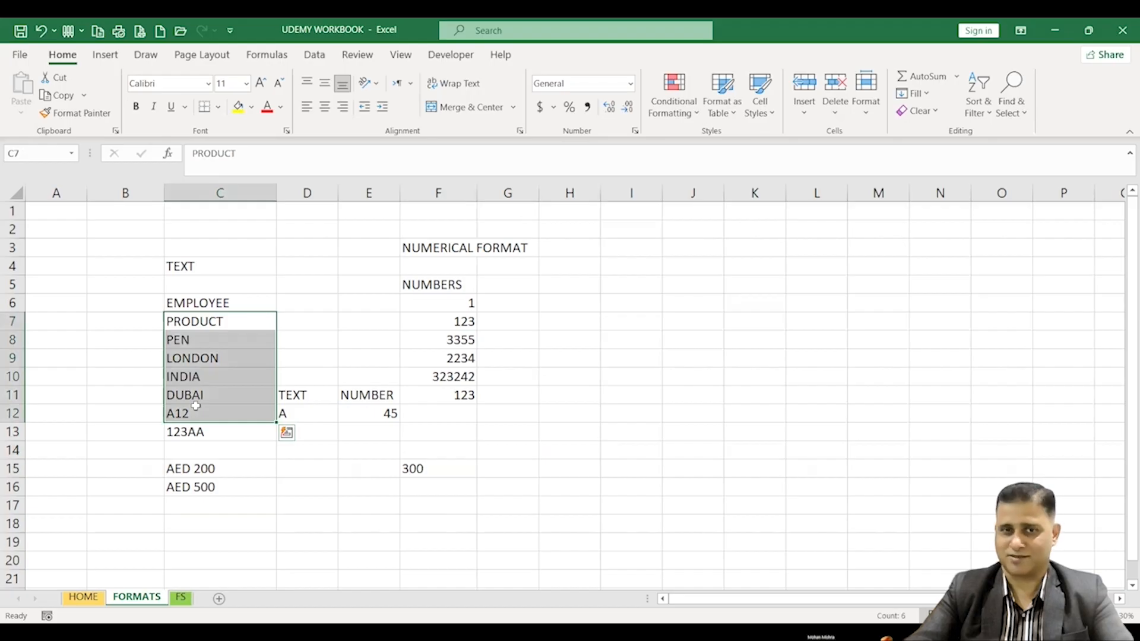
{"action": "left_click_drag", "start_coordinate": [463, 322], "coordinate": [456, 414]}
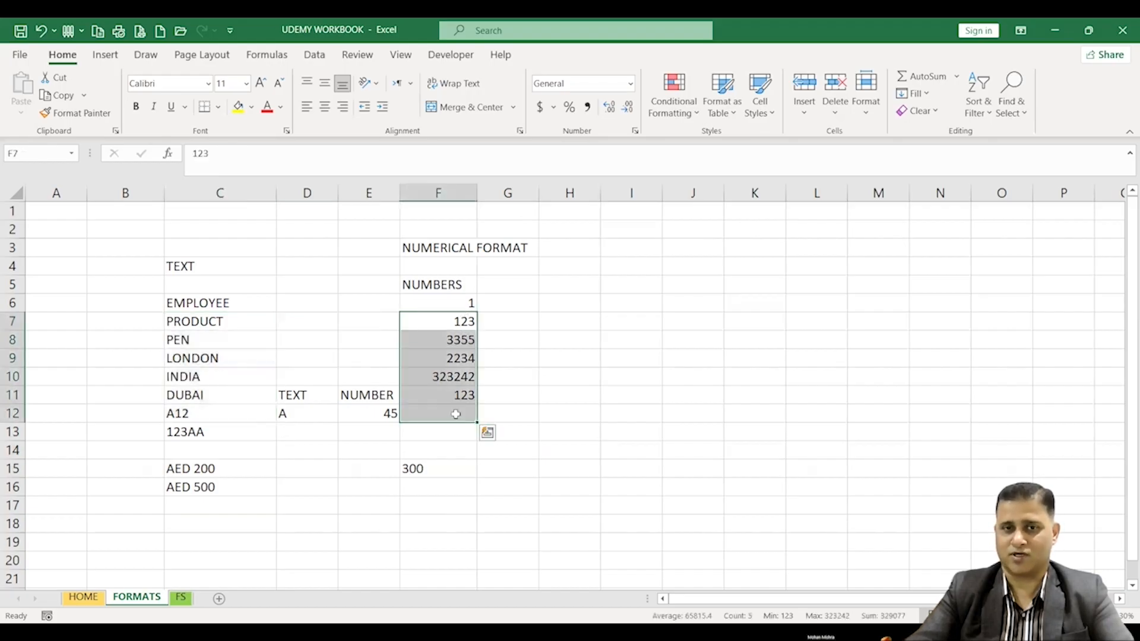
{"action": "left_click", "coordinate": [432, 469]}
{"action": "left_click", "coordinate": [432, 489]}
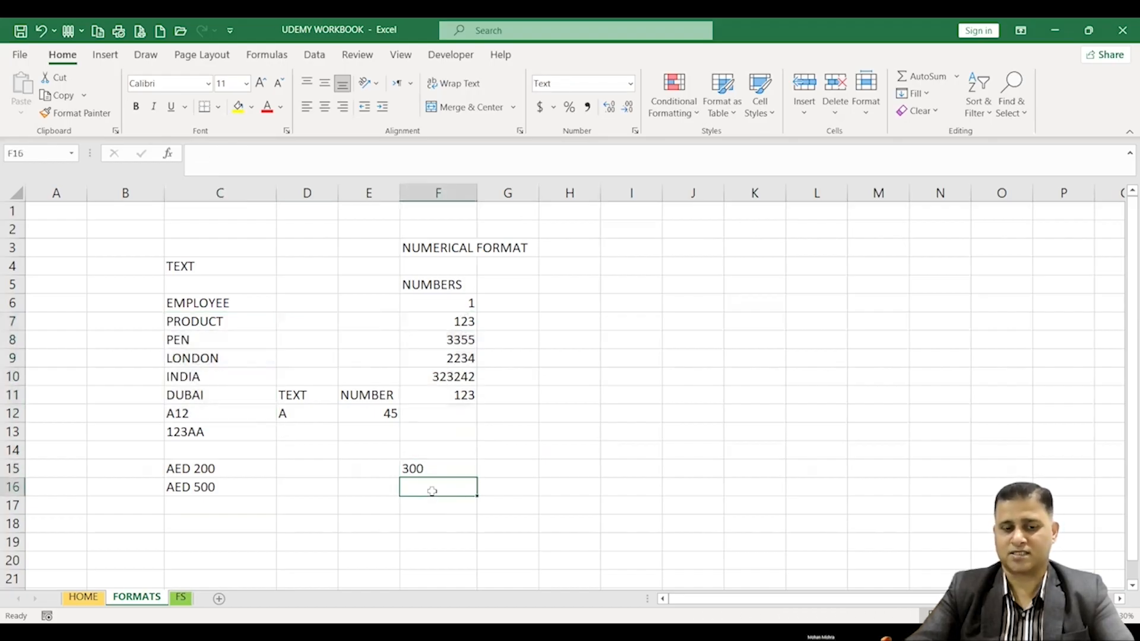
{"action": "left_click_drag", "start_coordinate": [208, 468], "coordinate": [205, 485]}
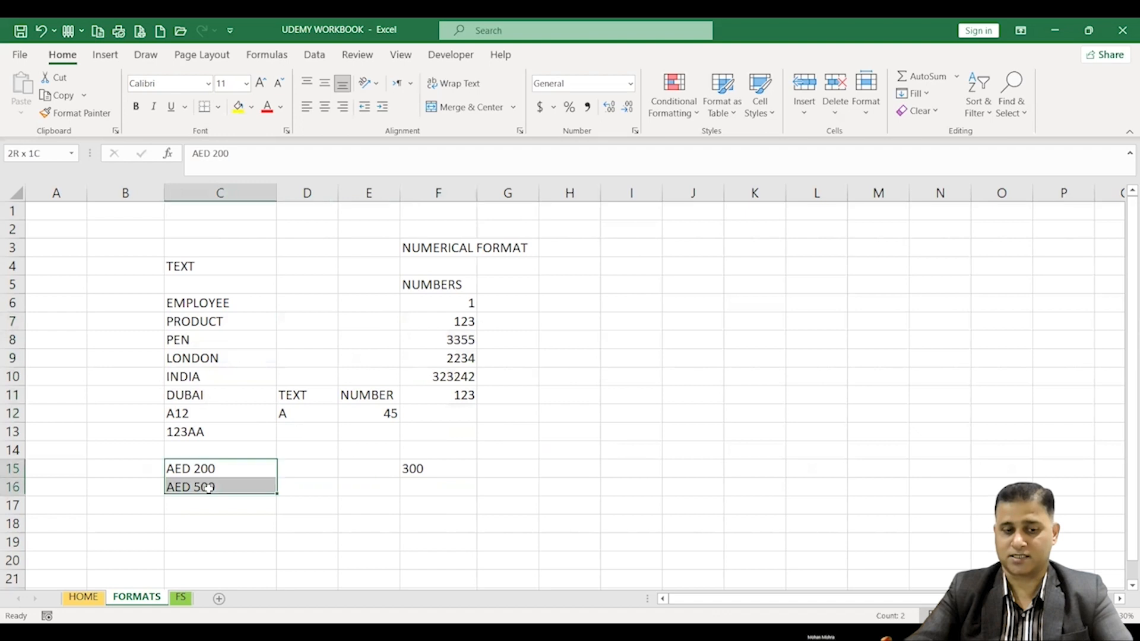
{"action": "left_click", "coordinate": [452, 463]}
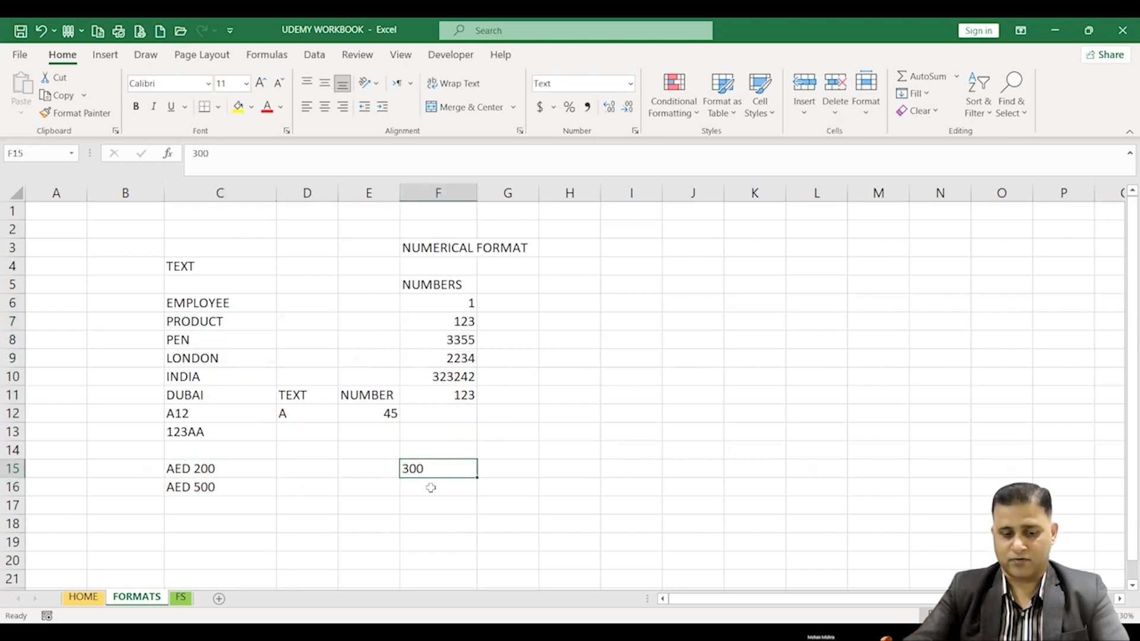
Enter the number 500 in cell F16
{"action": "double_click", "coordinate": [434, 487]}
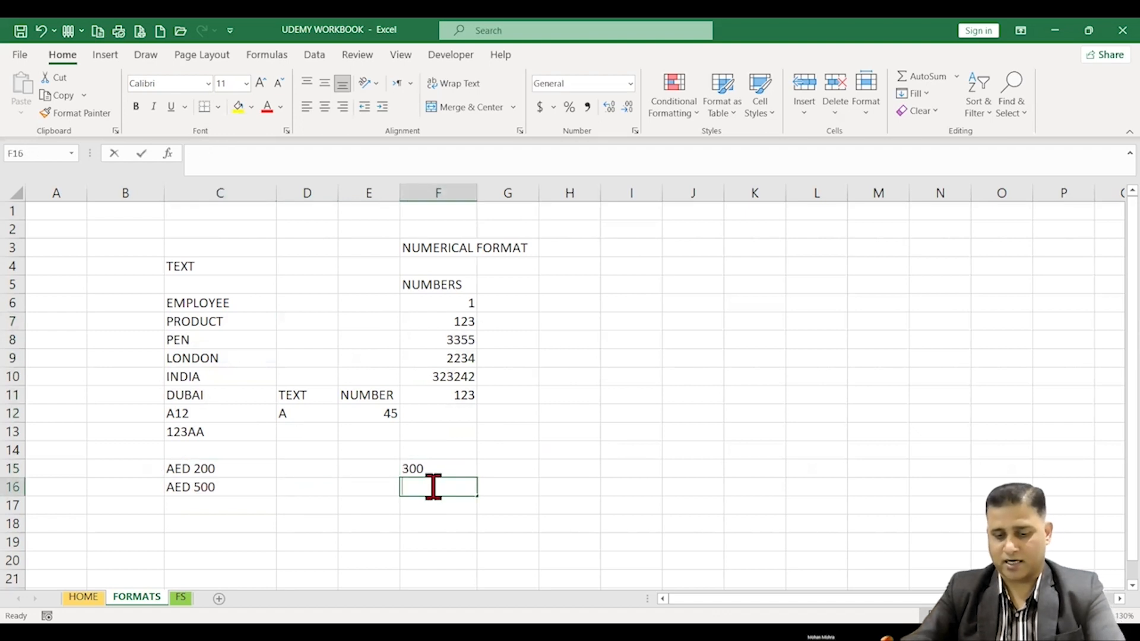
{"action": "type", "text": "500"}
{"action": "left_click", "coordinate": [420, 518]}
Change the number format of cell F15 to Number with no decimal places
{"action": "left_click", "coordinate": [456, 467]}
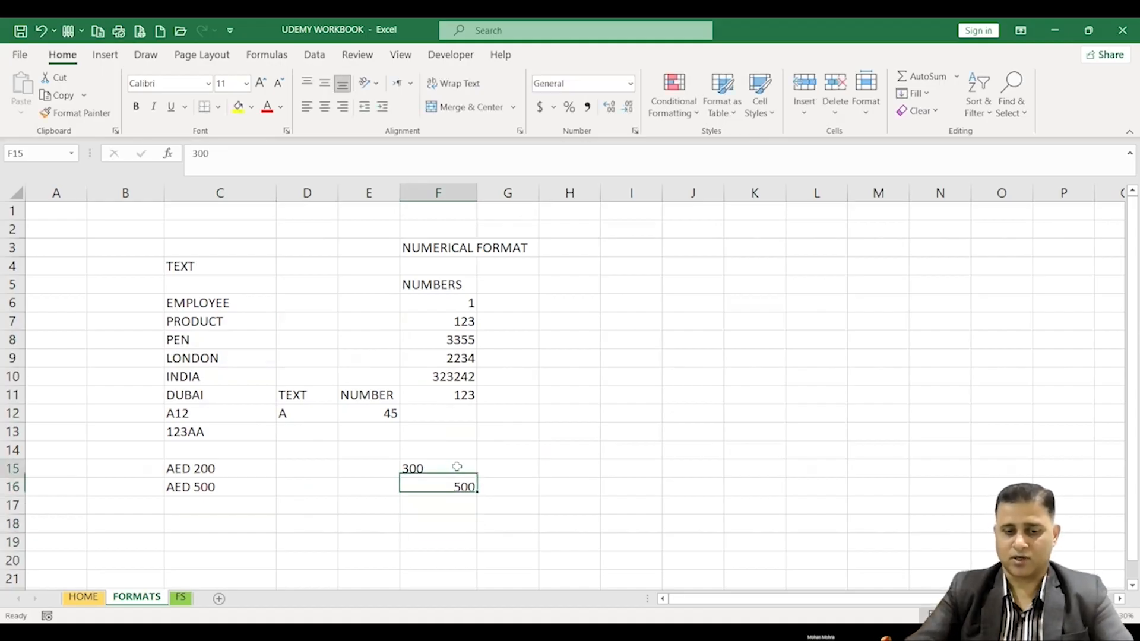
{"action": "left_click", "coordinate": [630, 83]}
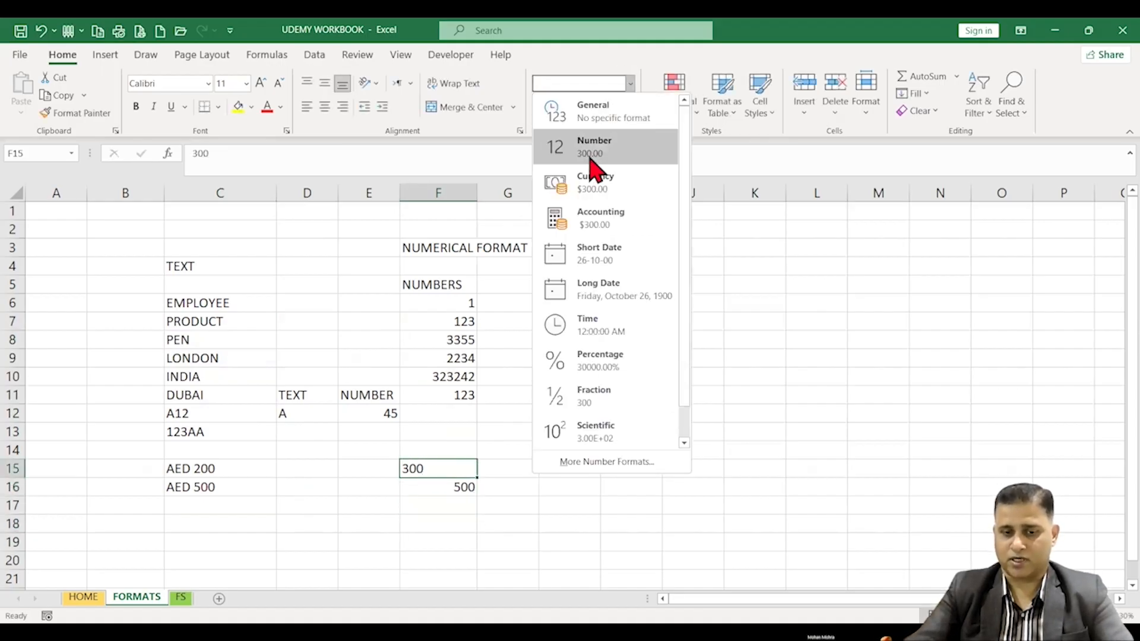
{"action": "left_click", "coordinate": [590, 157]}
{"action": "left_click", "coordinate": [628, 108]}
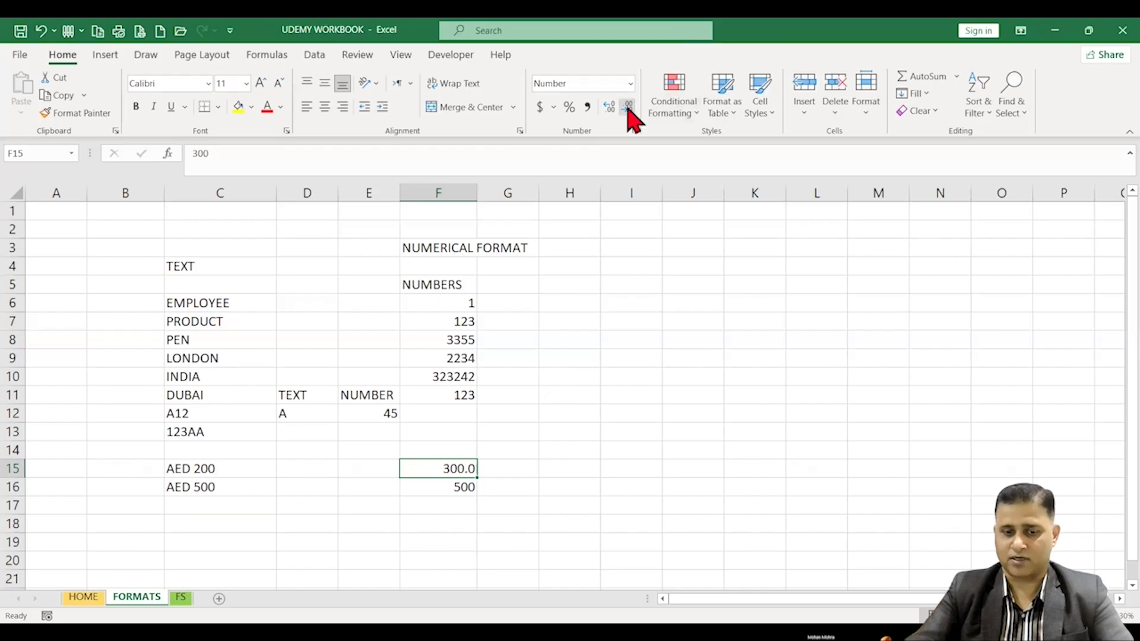
{"action": "left_click", "coordinate": [628, 108]}
{"action": "left_click", "coordinate": [549, 471]}
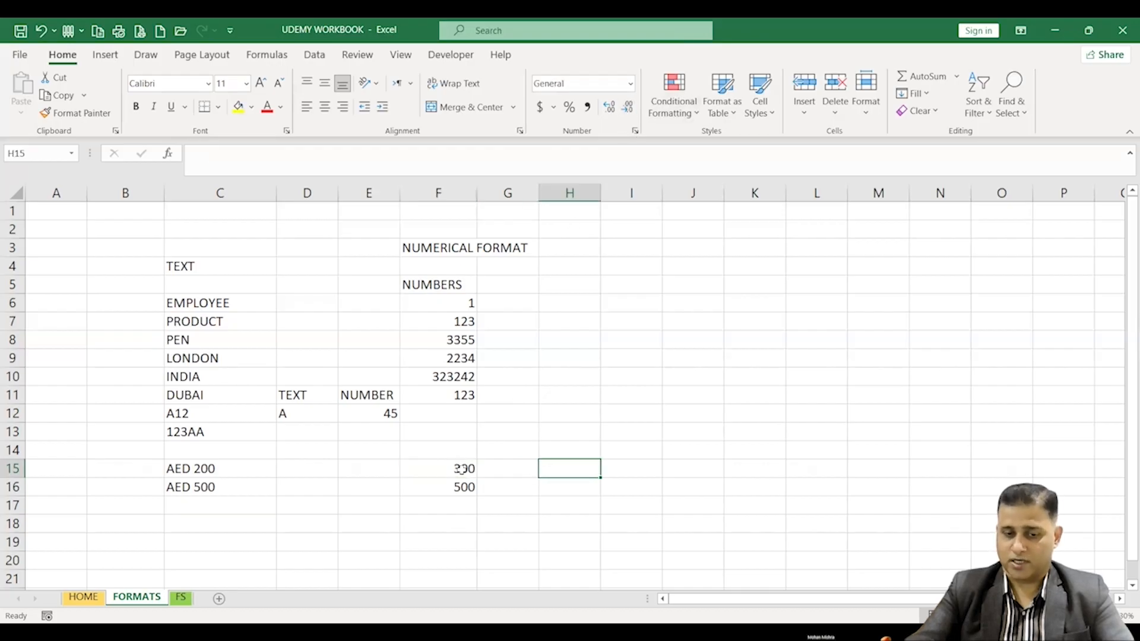
{"action": "left_click", "coordinate": [446, 506]}
{"action": "type", "text": "="}
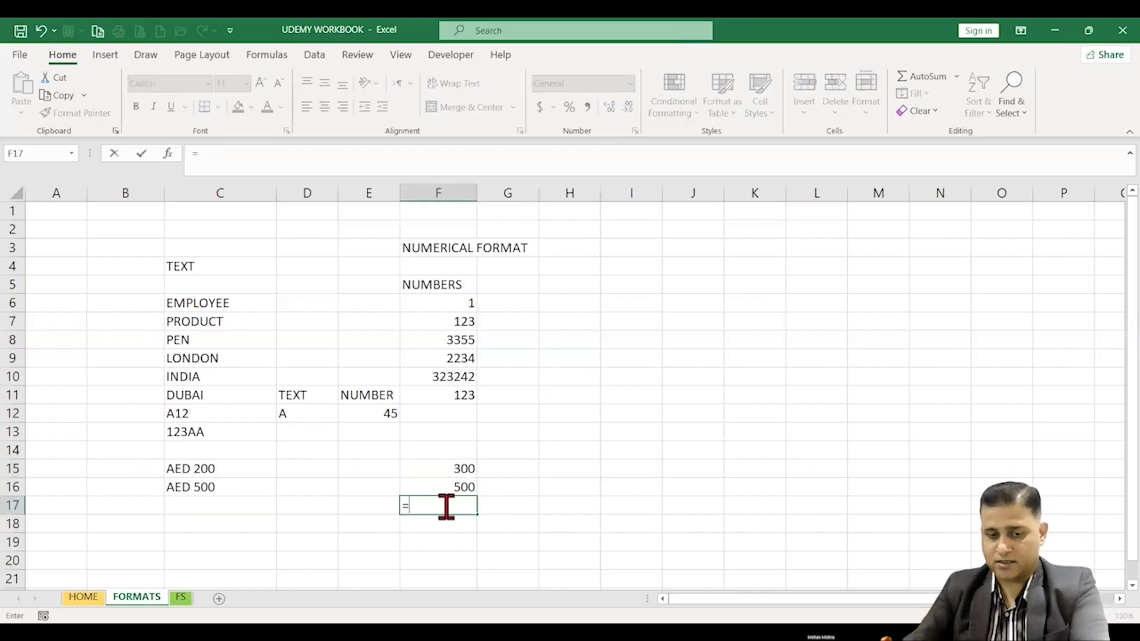
{"action": "left_click", "coordinate": [461, 469]}
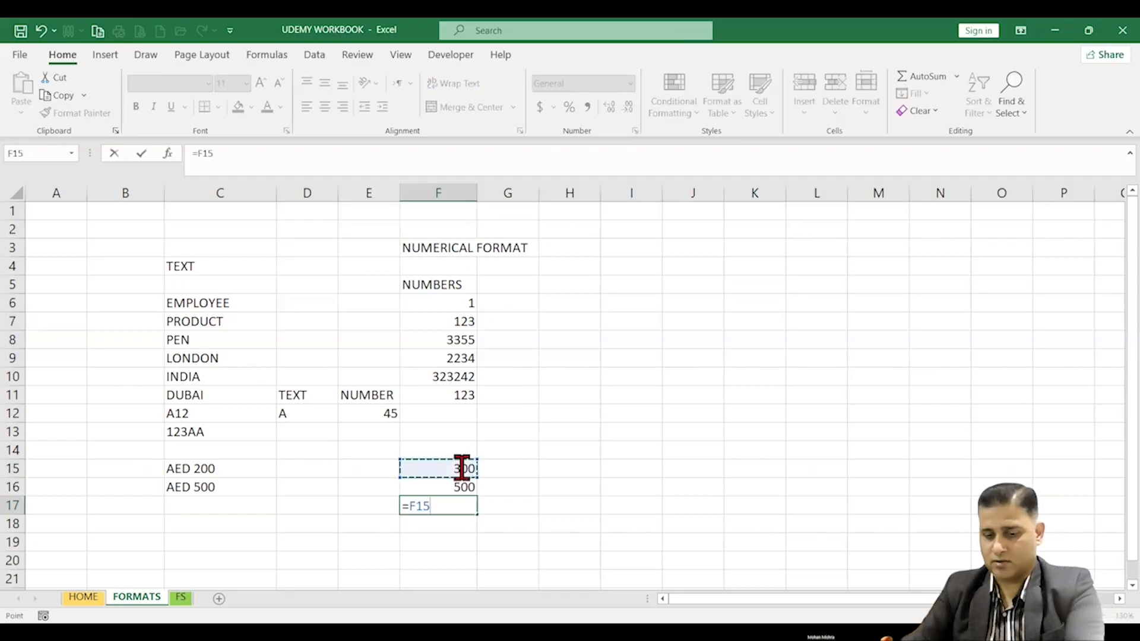
{"action": "type", "text": "+"}
{"action": "left_click", "coordinate": [391, 486]}
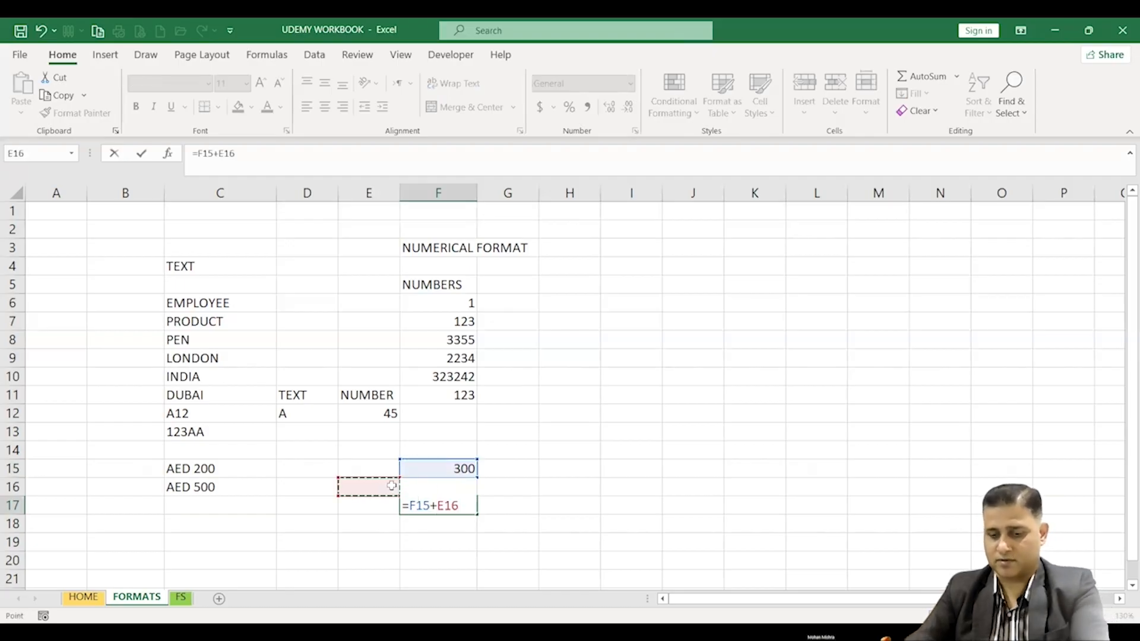
{"action": "scroll", "coordinate": [392, 486], "scroll_direction": "down", "scroll_amount": 7}
{"action": "key", "text": "Escape"}
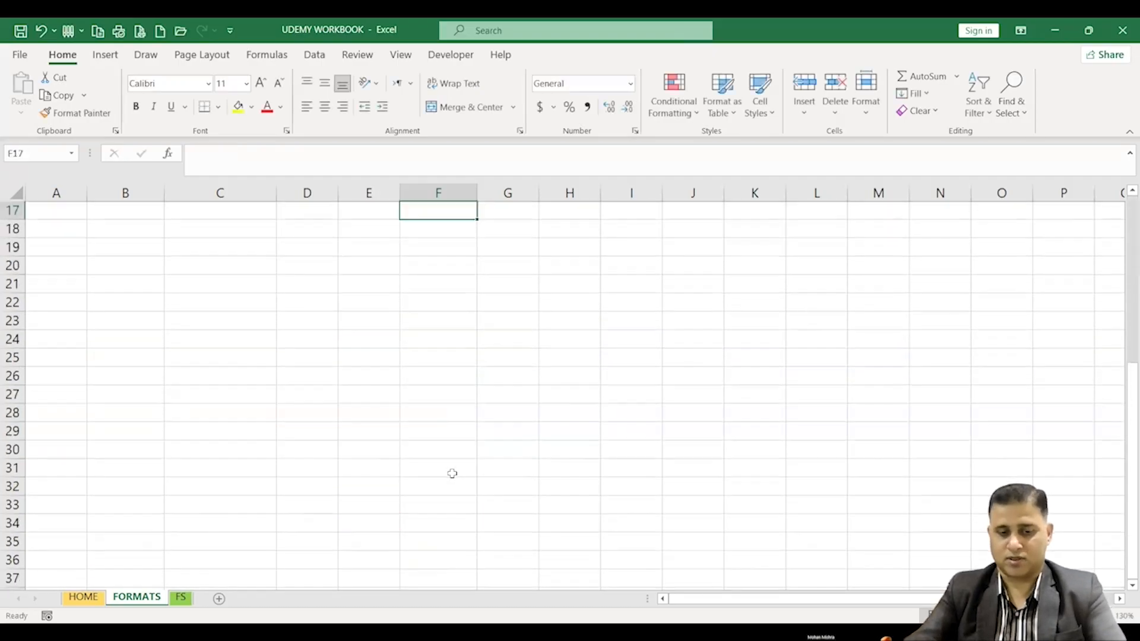
{"action": "scroll", "coordinate": [452, 473], "scroll_direction": "up", "scroll_amount": 5}
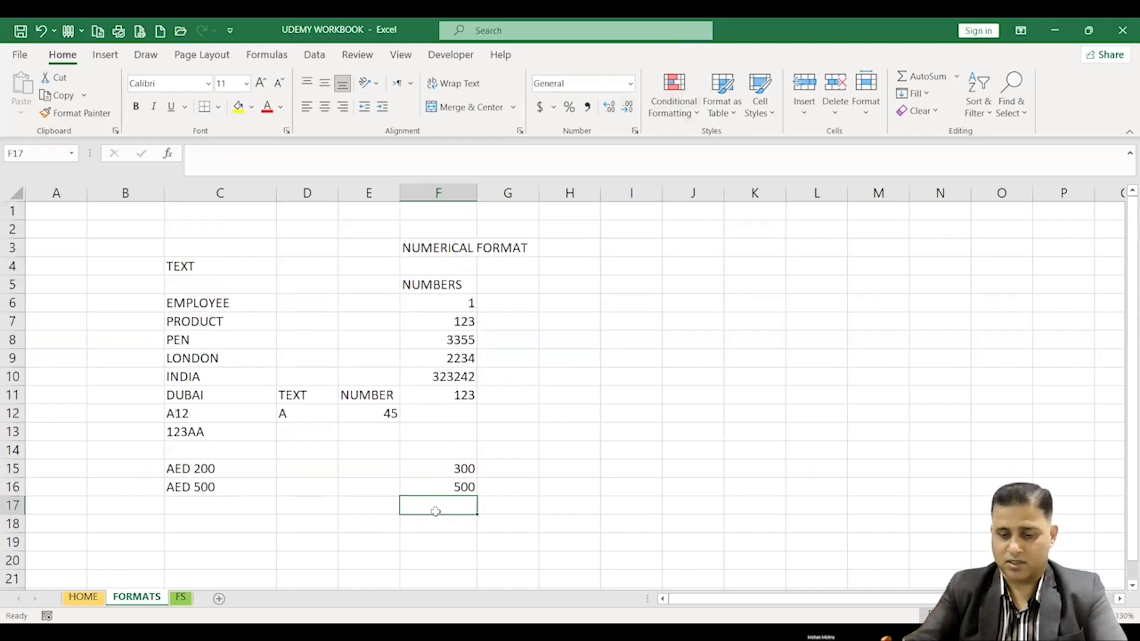
Add the two numbers above in cell F17 with the formula =F16+F15
{"action": "type", "text": "="}
{"action": "left_click", "coordinate": [436, 489]}
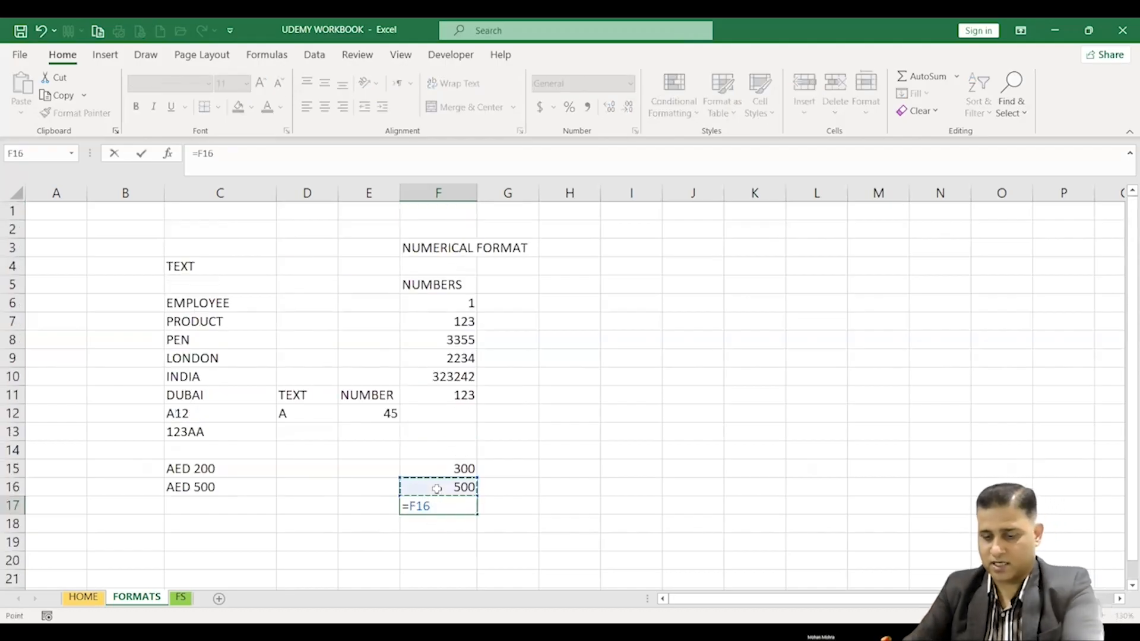
{"action": "type", "text": "+"}
{"action": "left_click", "coordinate": [449, 469]}
{"action": "key", "text": "Return"}
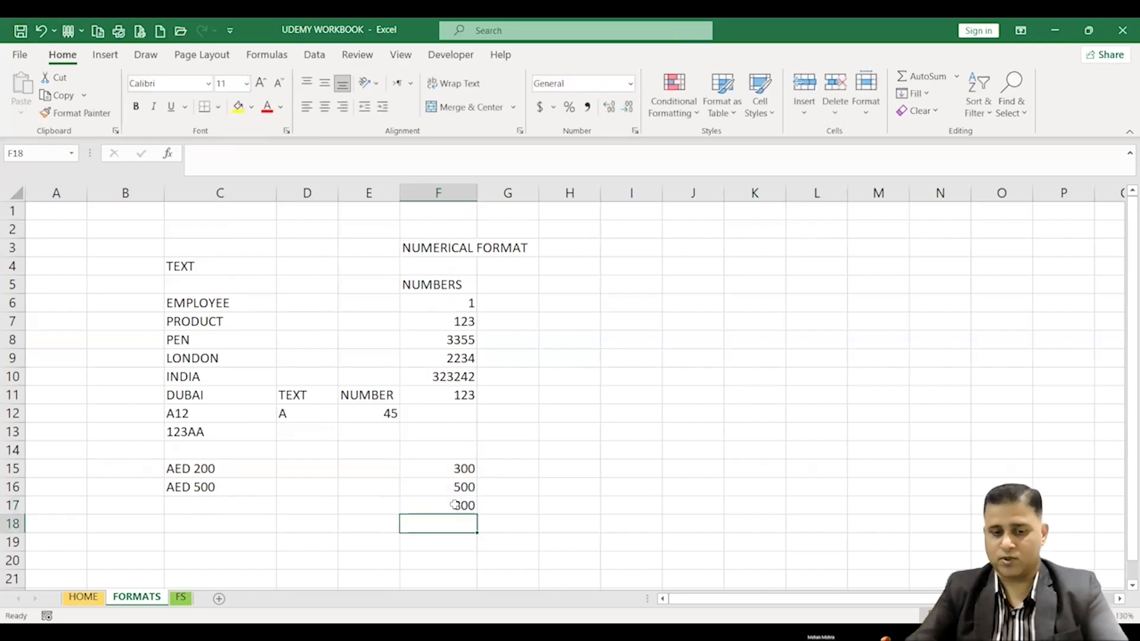
{"action": "left_click", "coordinate": [455, 504]}
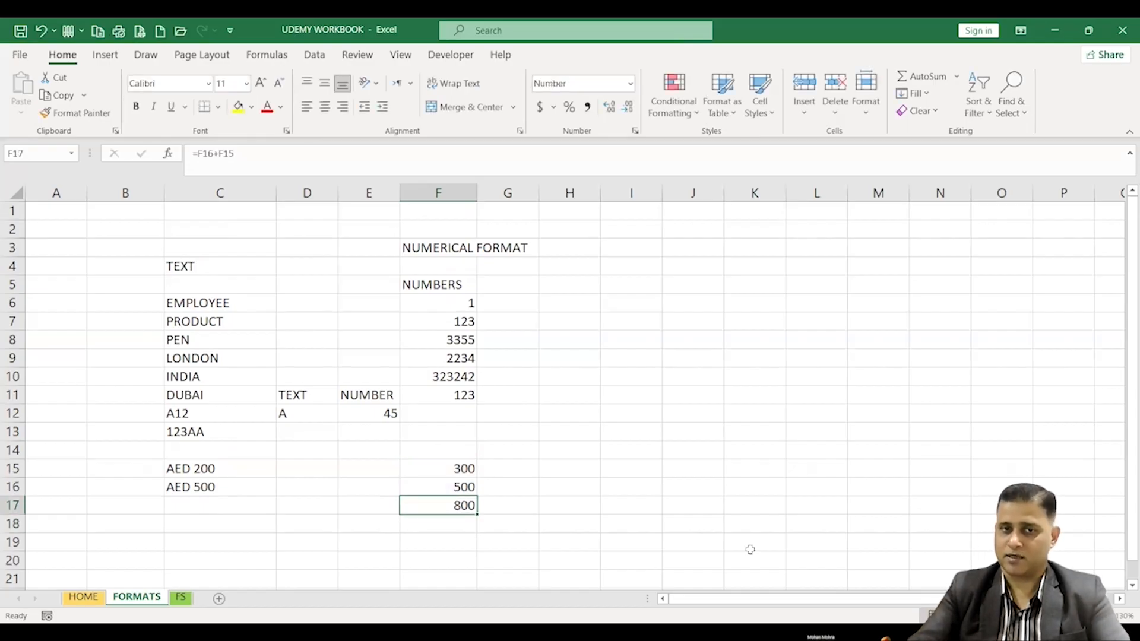
Add the two AED amounts in cell C17 with the formula =C16+C15
{"action": "left_click", "coordinate": [213, 507]}
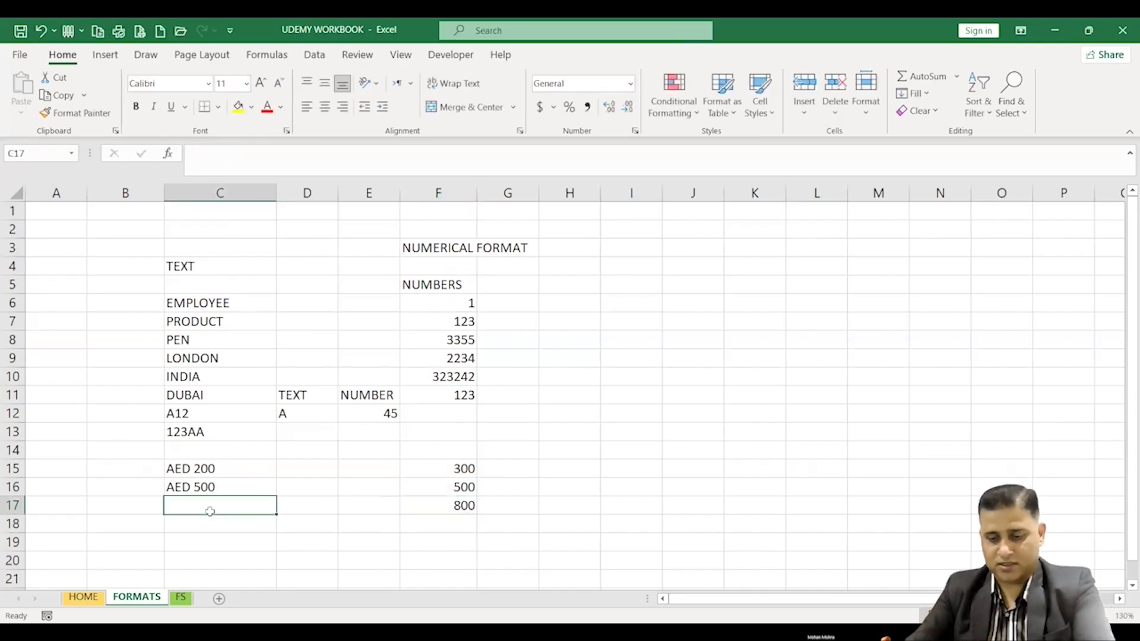
{"action": "type", "text": "="}
{"action": "left_click", "coordinate": [213, 485]}
{"action": "type", "text": "+"}
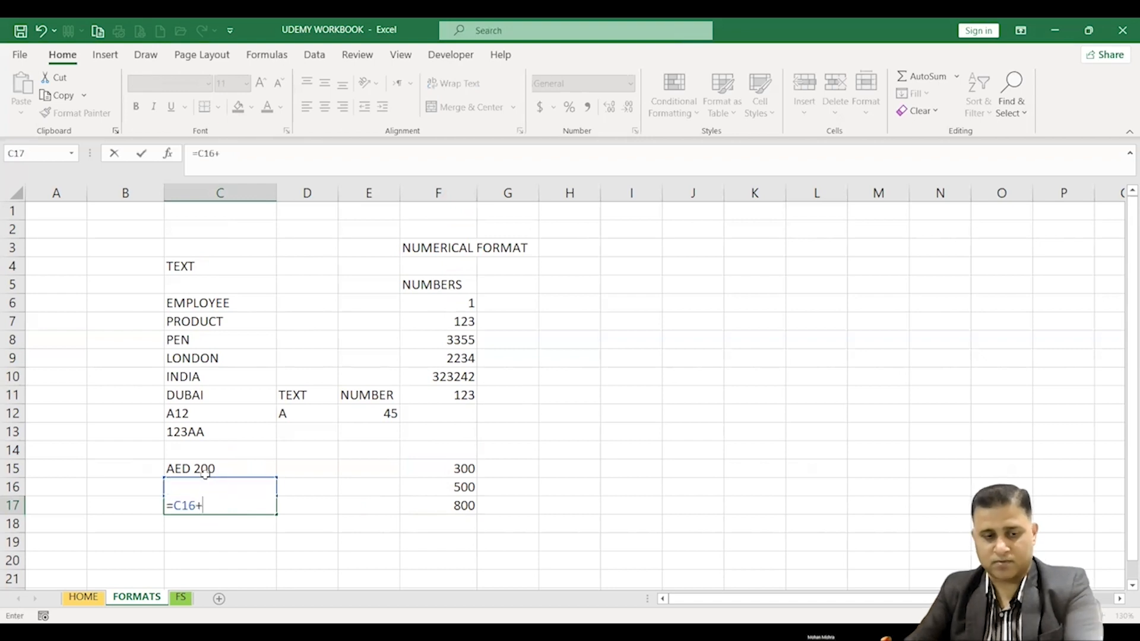
{"action": "left_click", "coordinate": [214, 469]}
{"action": "key", "text": "Return"}
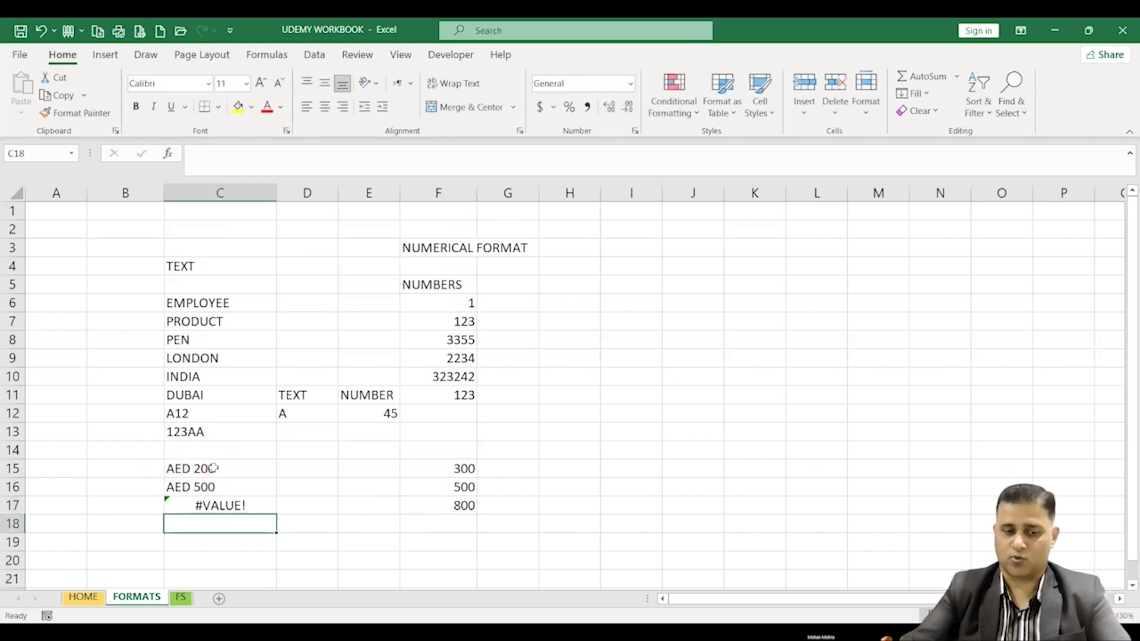
Compare the AED entries in C15:C16 with the numbers in F15:F16, and check the formula and number format options of C17
{"action": "left_click_drag", "start_coordinate": [214, 468], "coordinate": [223, 478]}
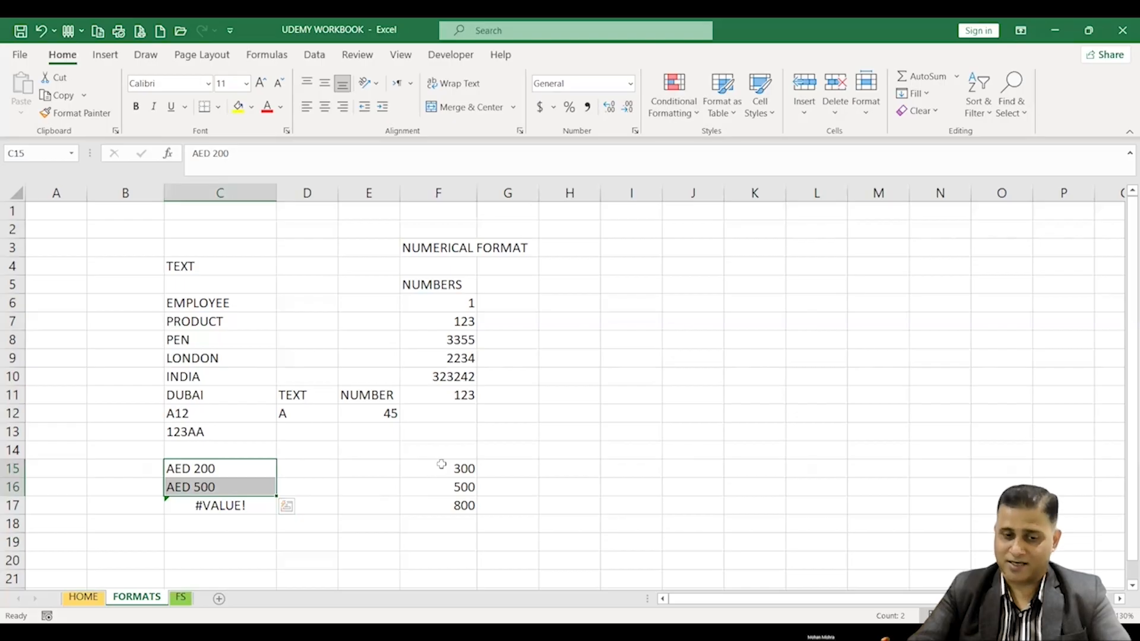
{"action": "left_click_drag", "start_coordinate": [442, 469], "coordinate": [442, 485]}
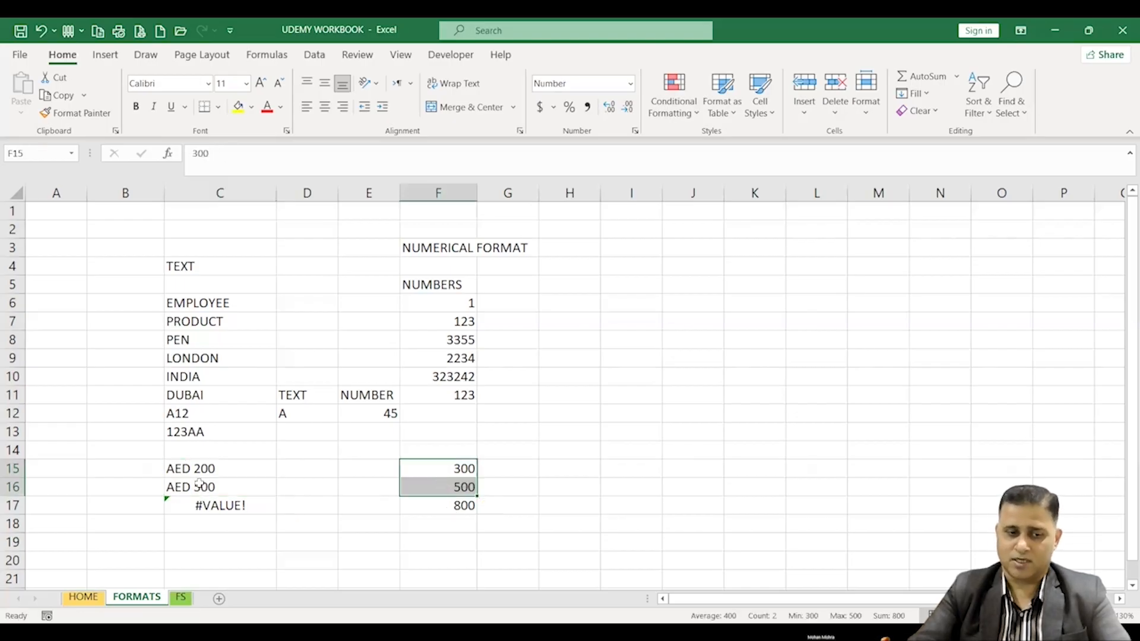
{"action": "left_click_drag", "start_coordinate": [196, 469], "coordinate": [203, 490]}
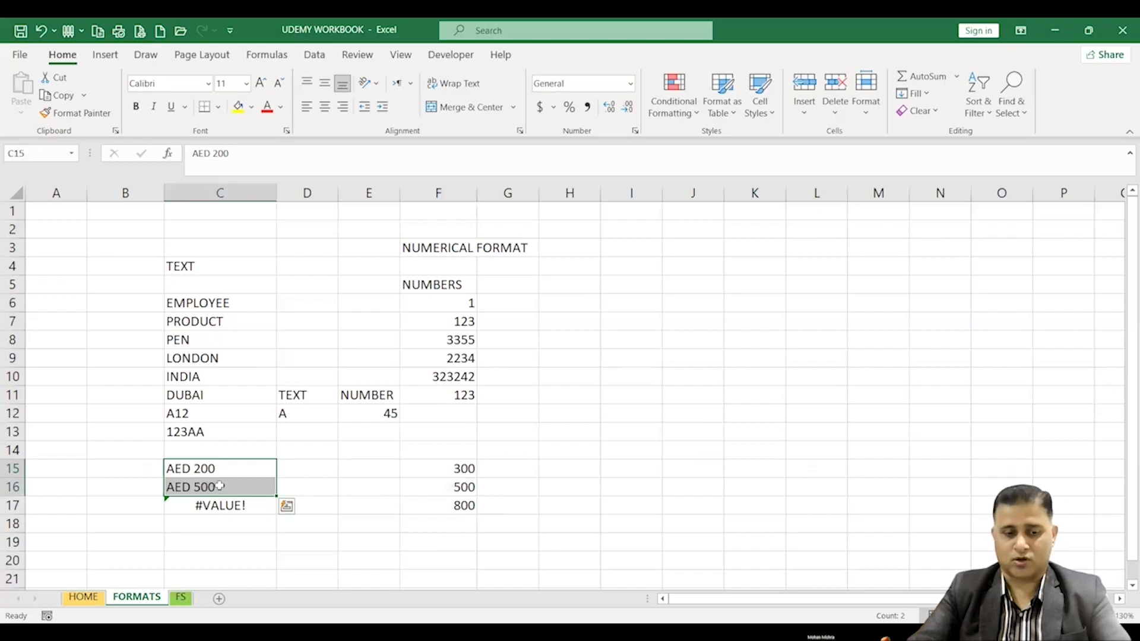
{"action": "left_click", "coordinate": [218, 505]}
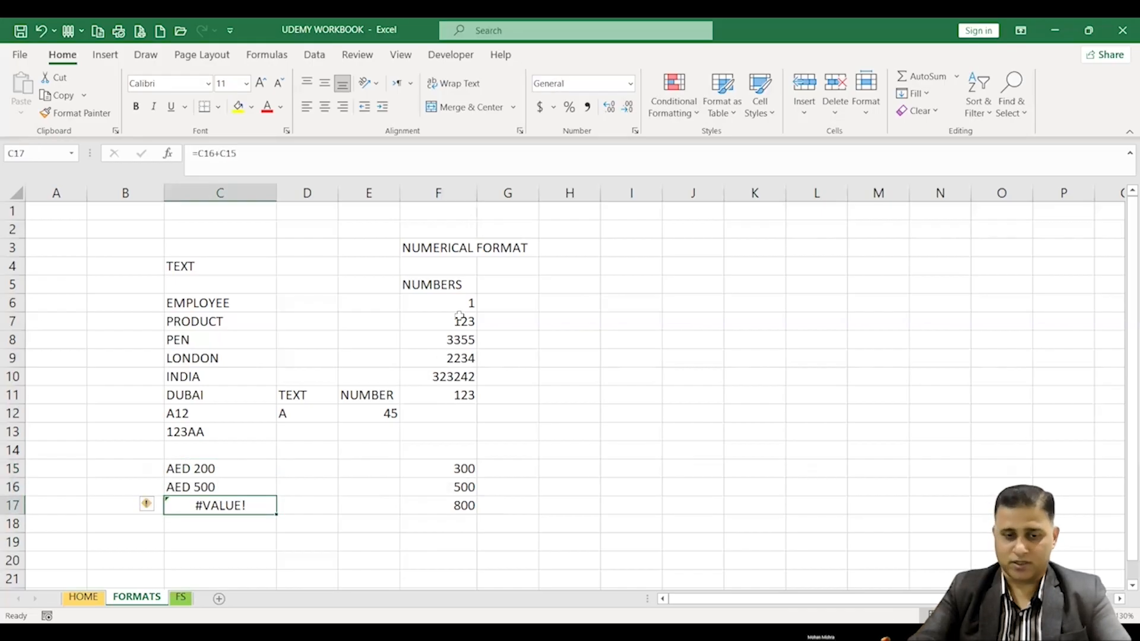
{"action": "left_click", "coordinate": [631, 84]}
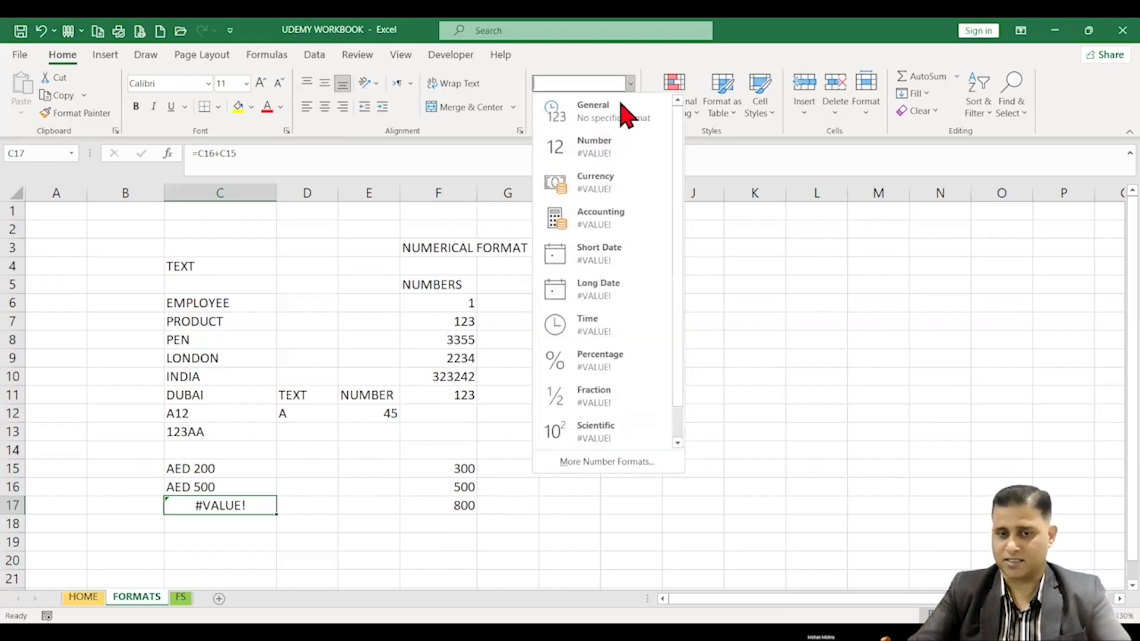
{"action": "left_click", "coordinate": [420, 447]}
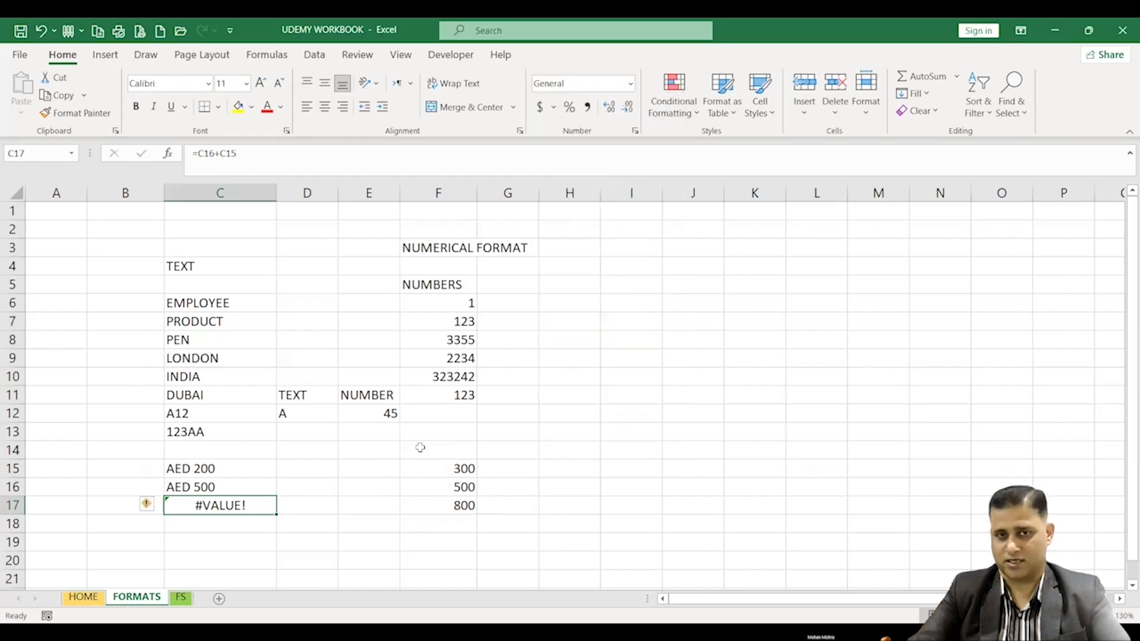